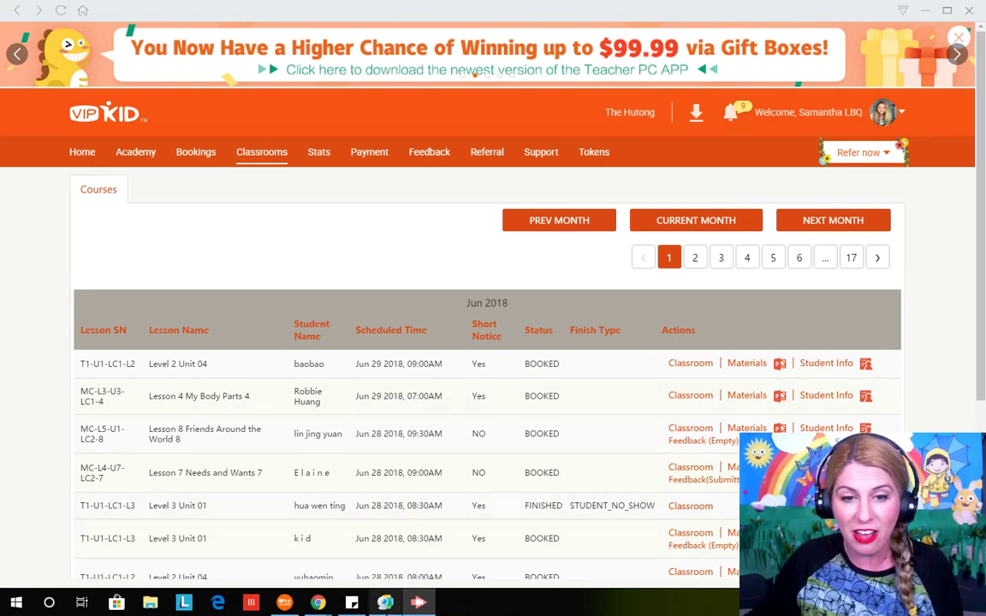
Switch to ManyCam, maximize its window and open the Letters effects folder
{"action": "left_click", "coordinate": [386, 602]}
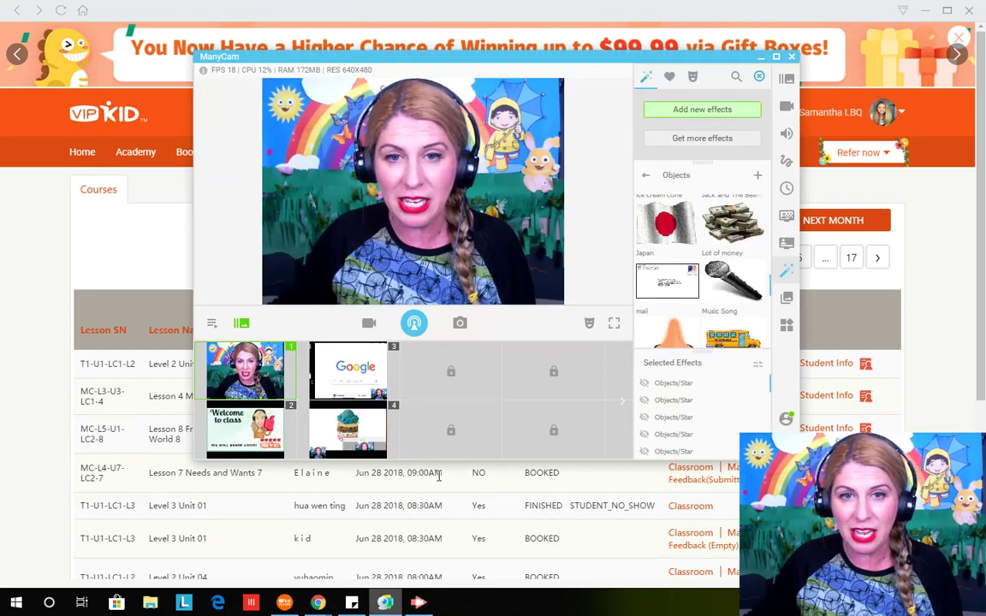
{"action": "left_click", "coordinate": [776, 57]}
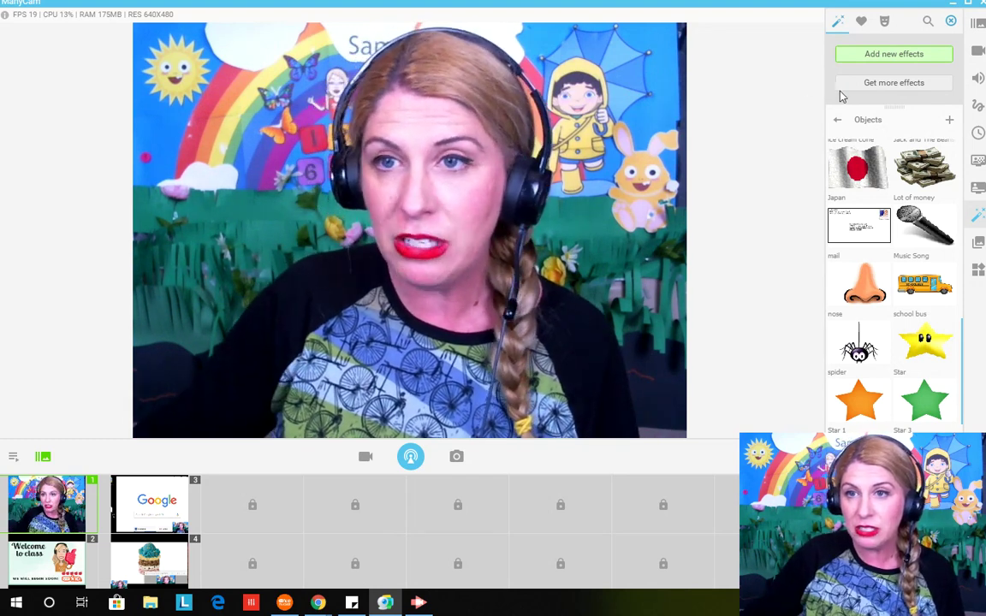
{"action": "left_click", "coordinate": [836, 119]}
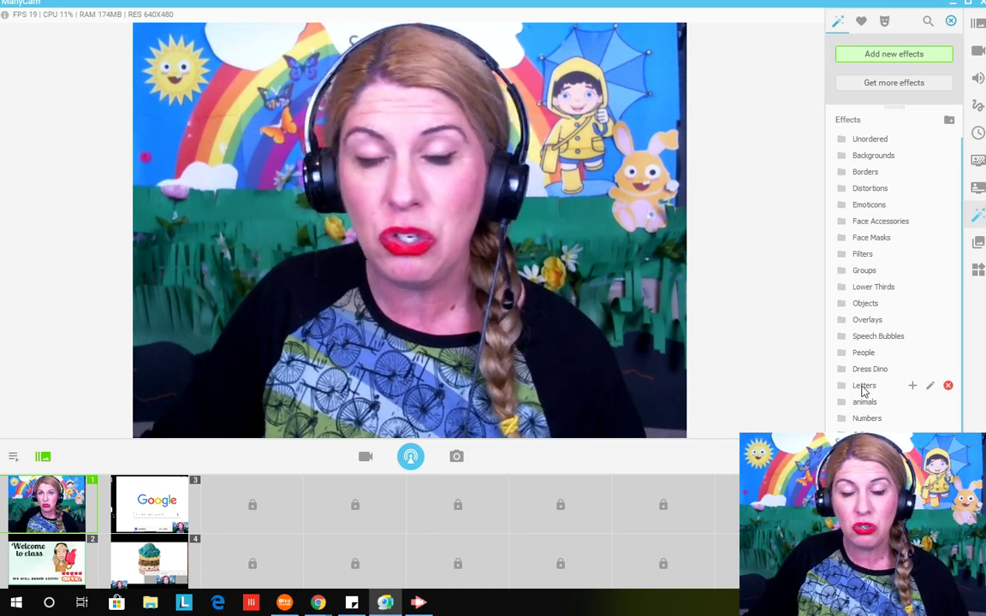
{"action": "left_click", "coordinate": [864, 386]}
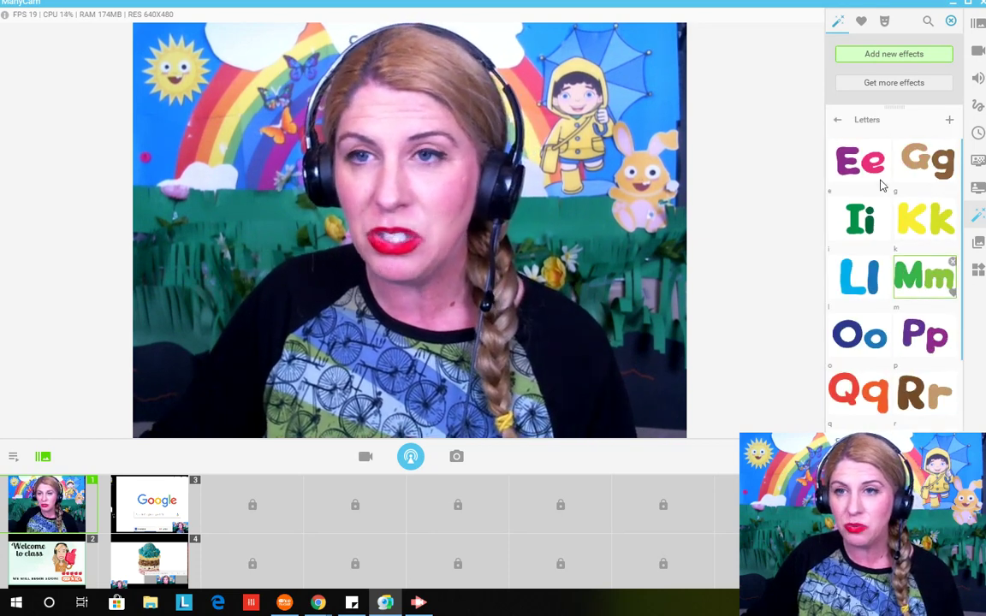
Show the Aa letter effect from the Trials folder over the webcam video
{"action": "left_click", "coordinate": [837, 120]}
{"action": "left_click", "coordinate": [900, 404]}
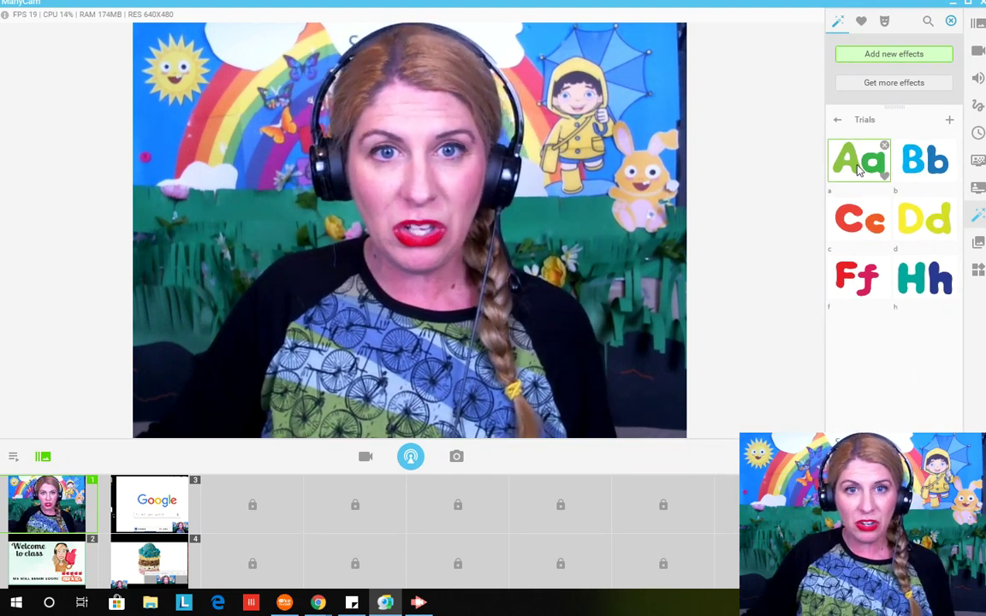
{"action": "left_click", "coordinate": [858, 170]}
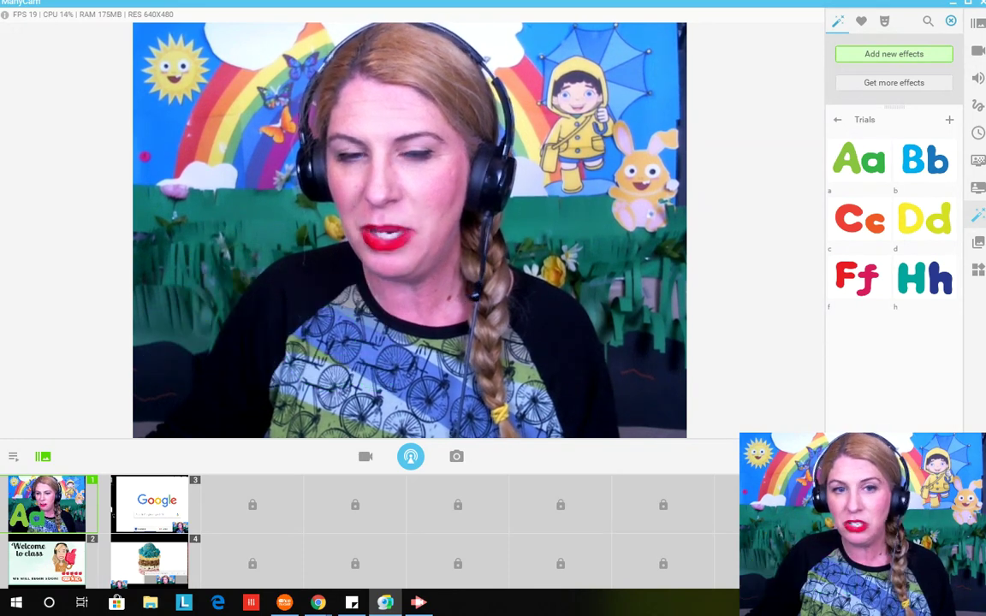
Add the apple from the Food effects folder to the webcam video and move it toward the picture's lower-left corner
{"action": "left_click", "coordinate": [837, 121]}
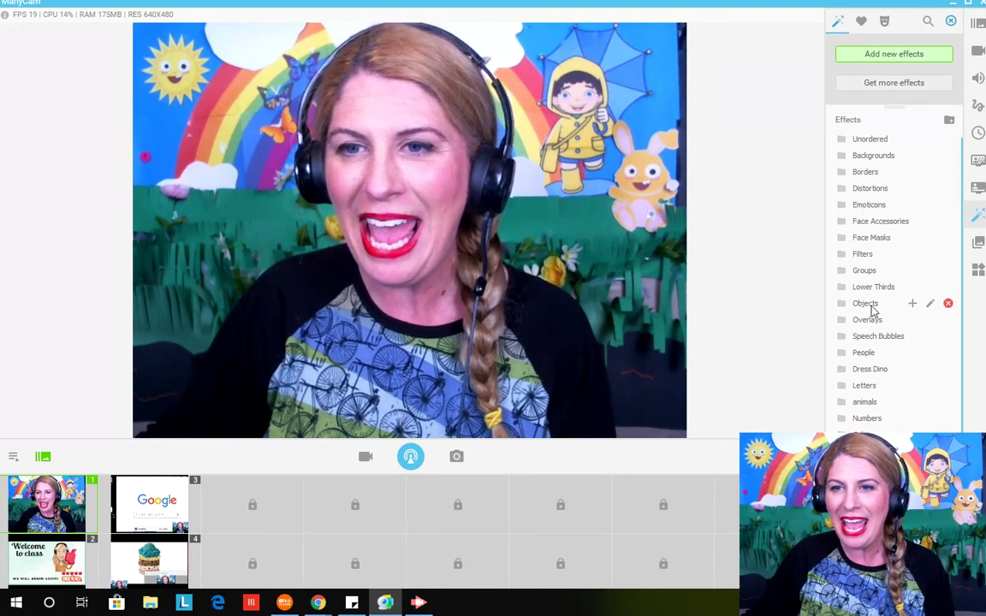
{"action": "left_click", "coordinate": [871, 304]}
{"action": "left_click", "coordinate": [869, 120]}
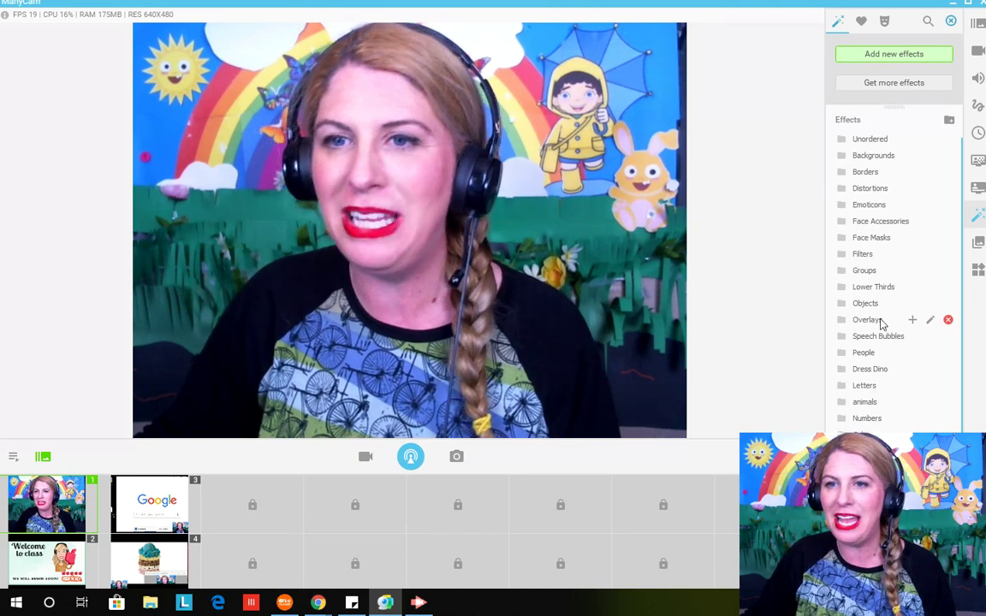
{"action": "scroll", "coordinate": [890, 342], "scroll_direction": "down", "scroll_amount": 3}
{"action": "left_click", "coordinate": [867, 157]}
{"action": "left_click", "coordinate": [867, 157]}
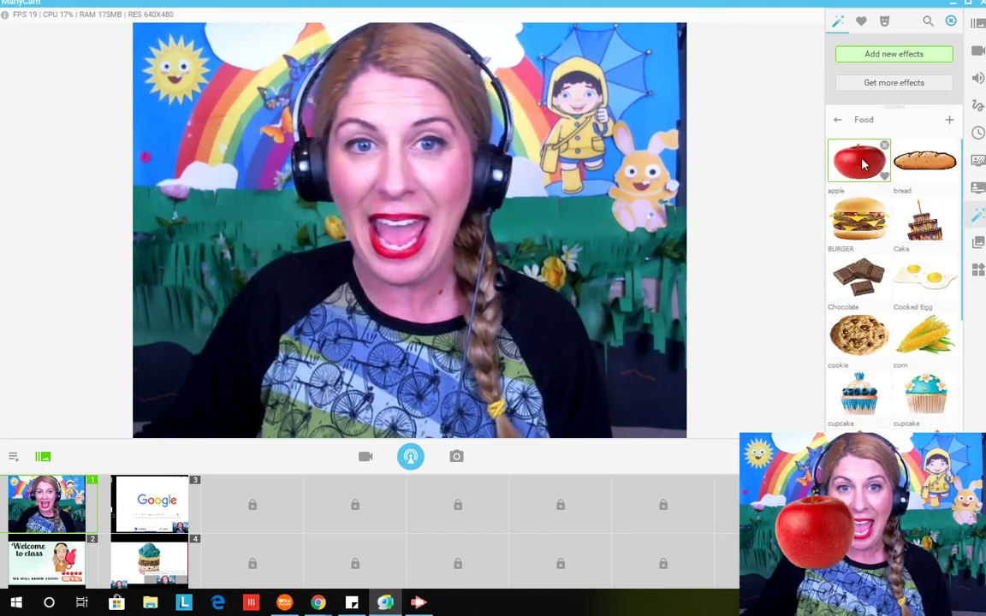
{"action": "left_click_drag", "start_coordinate": [318, 297], "coordinate": [264, 339]}
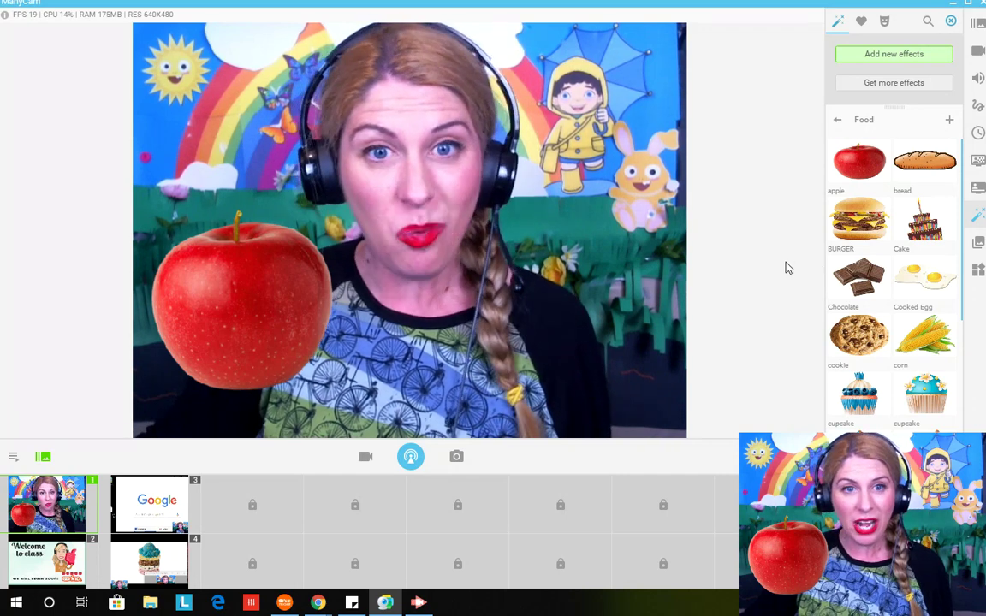
Apply the Clouds with Rain effect from the Face Accessories folder to the webcam video
{"action": "scroll", "coordinate": [907, 308], "scroll_direction": "down", "scroll_amount": 5}
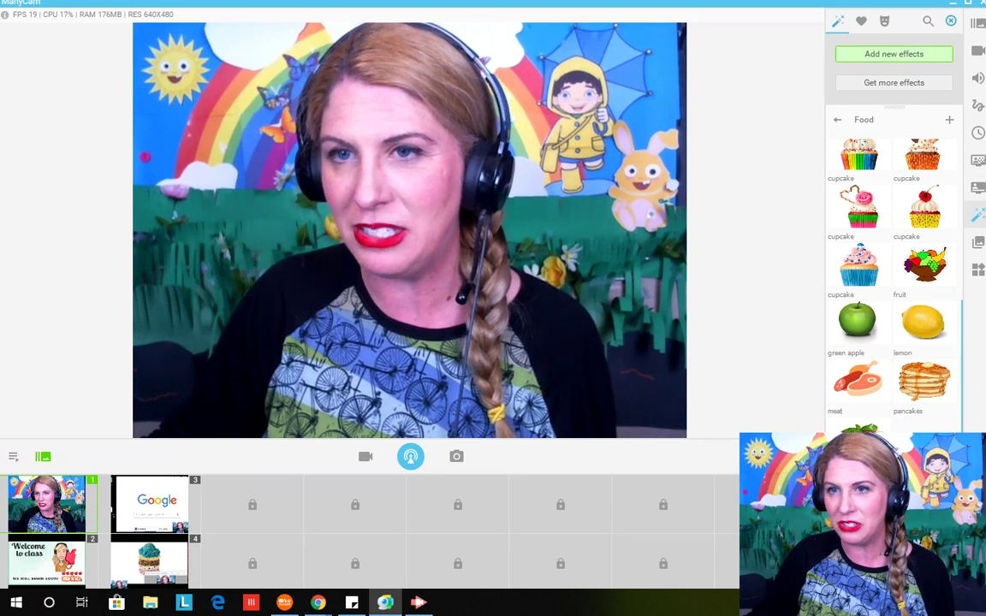
{"action": "left_click", "coordinate": [837, 120]}
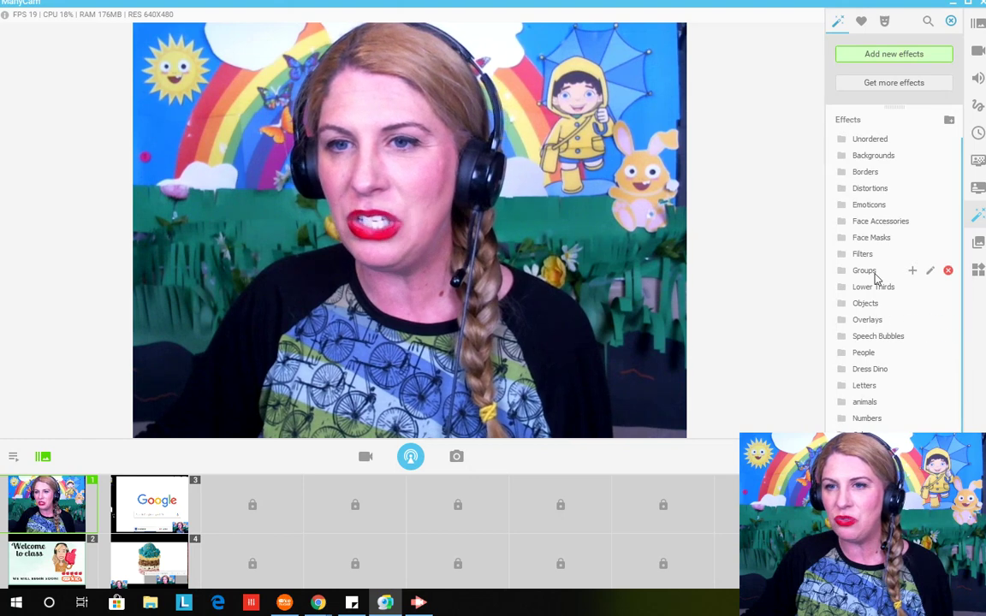
{"action": "left_click", "coordinate": [872, 221]}
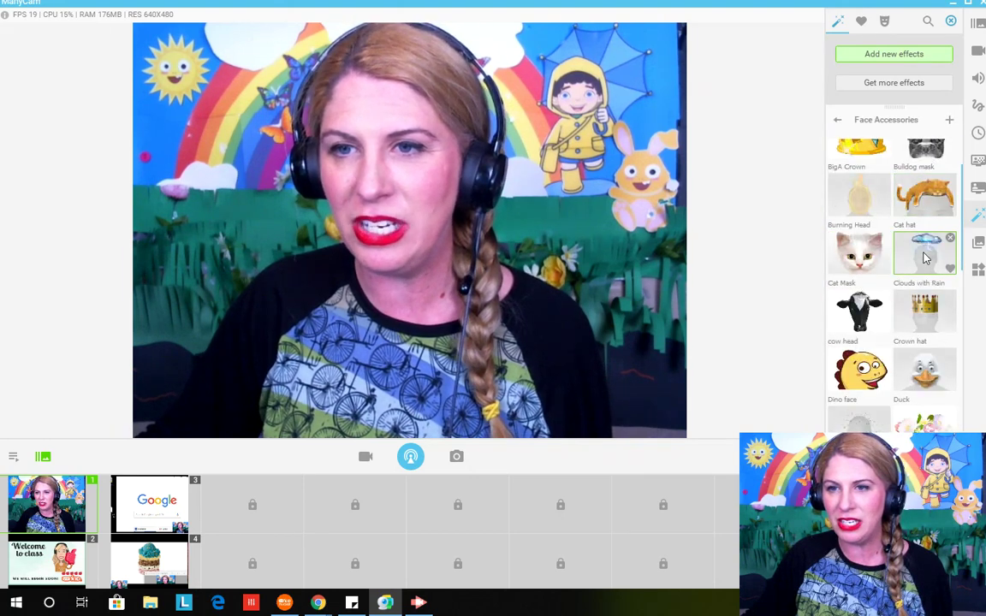
{"action": "left_click", "coordinate": [924, 258]}
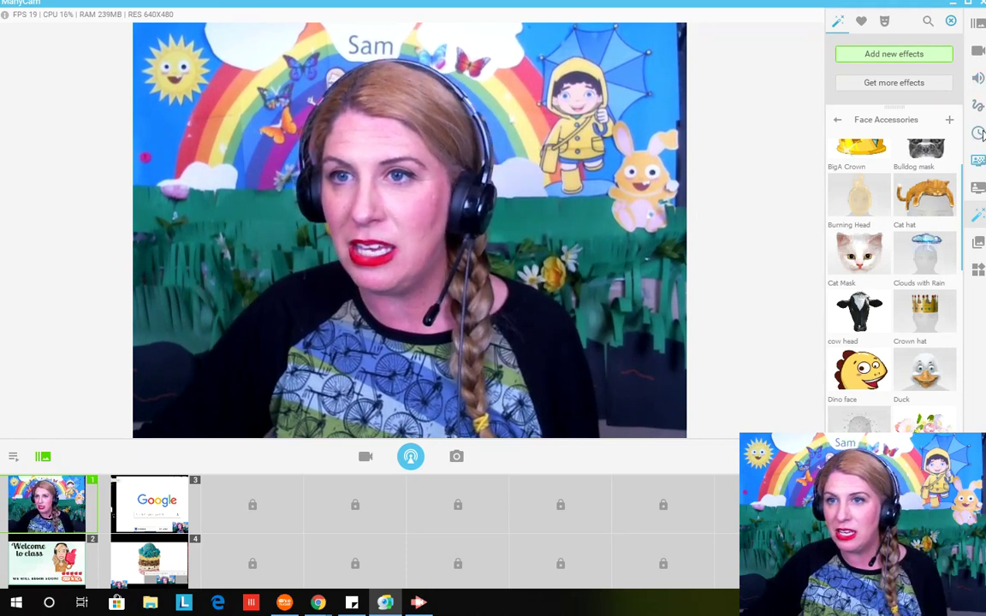
Turn on the text overlay and enter "mouse/mice" as its text
{"action": "left_click", "coordinate": [977, 105]}
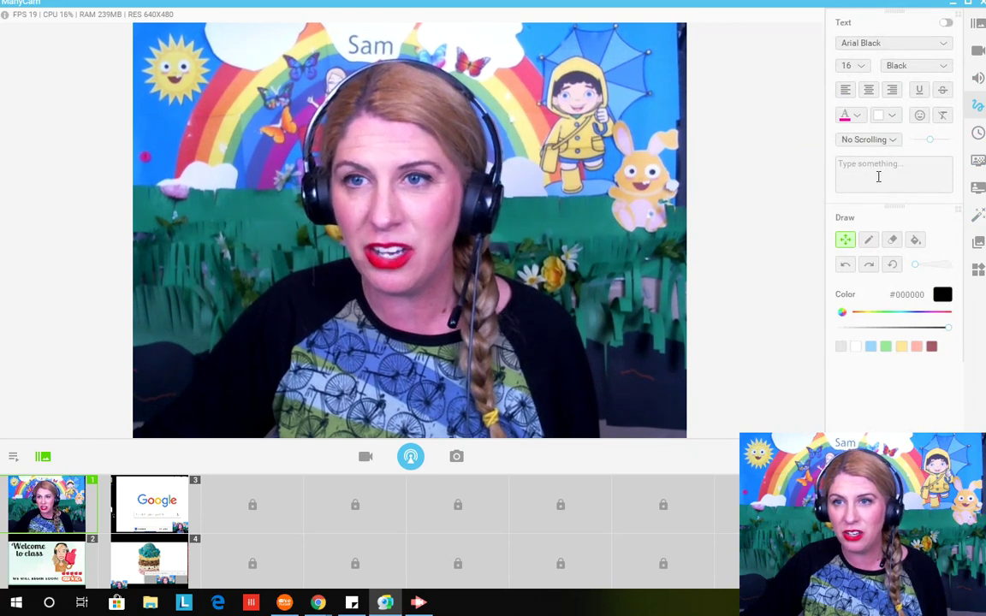
{"action": "left_click", "coordinate": [880, 173]}
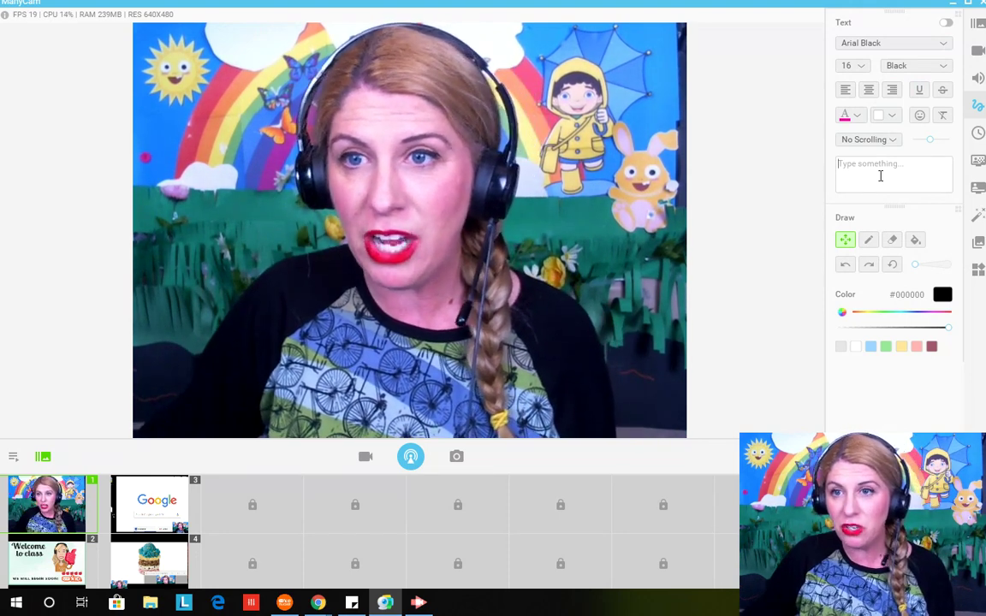
{"action": "type", "text": "m"}
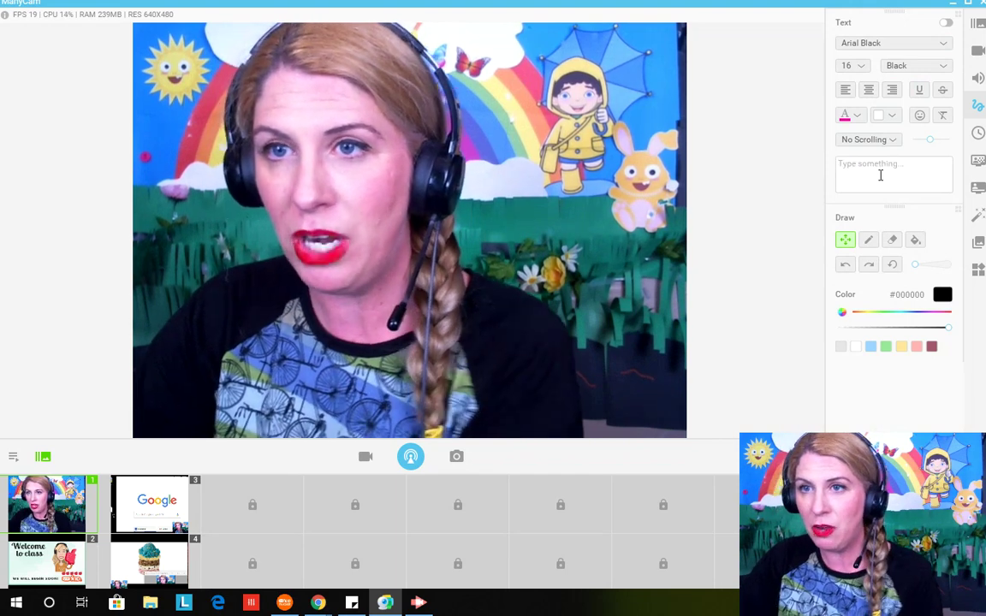
{"action": "left_click", "coordinate": [945, 24]}
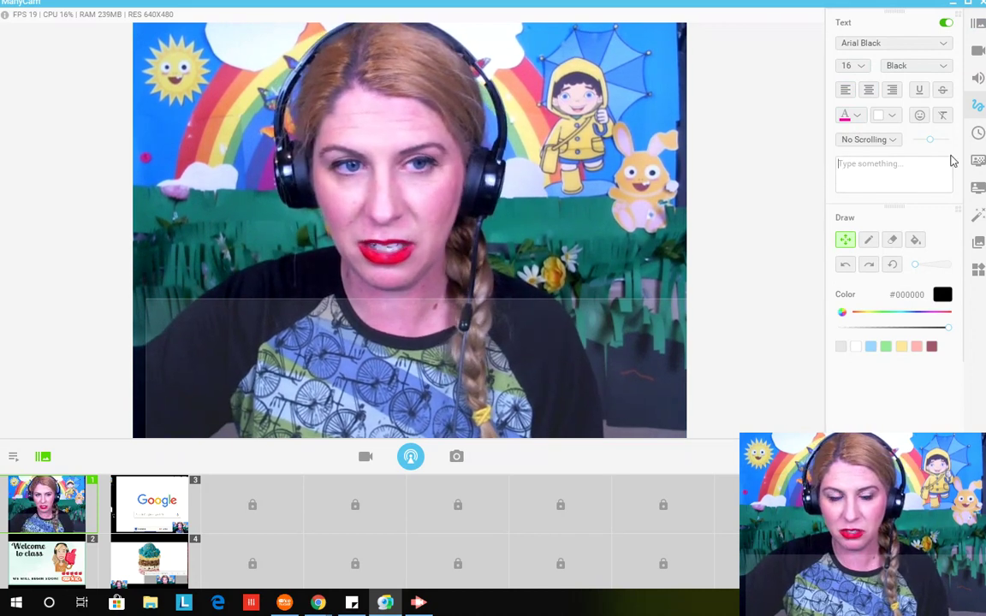
{"action": "type", "text": "mouse"}
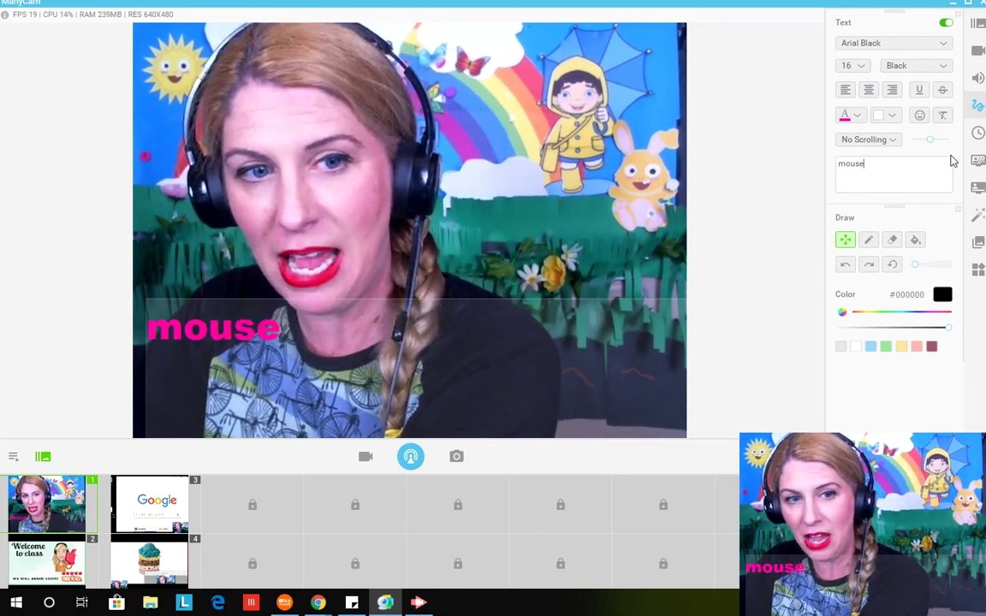
{"action": "type", "text": "/mice"}
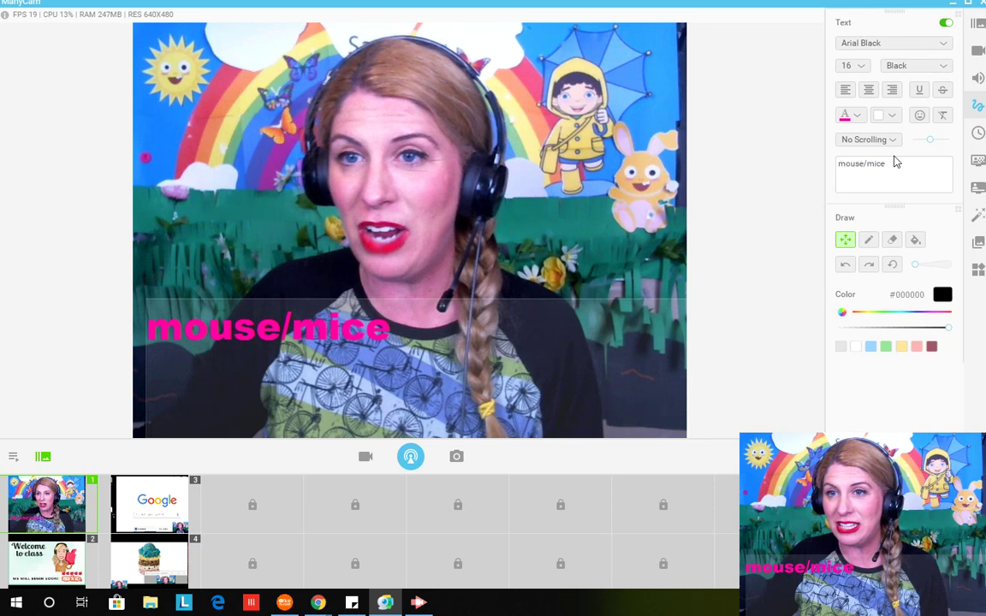
Replace the overlay text with "I can see my mom", then turn the text overlay off
{"action": "mouse_move", "coordinate": [895, 161]}
{"action": "left_mouse_down"}
{"action": "mouse_move", "coordinate": [836, 168]}
{"action": "mouse_move", "coordinate": [892, 165]}
{"action": "left_mouse_up"}
{"action": "left_click", "coordinate": [866, 168]}
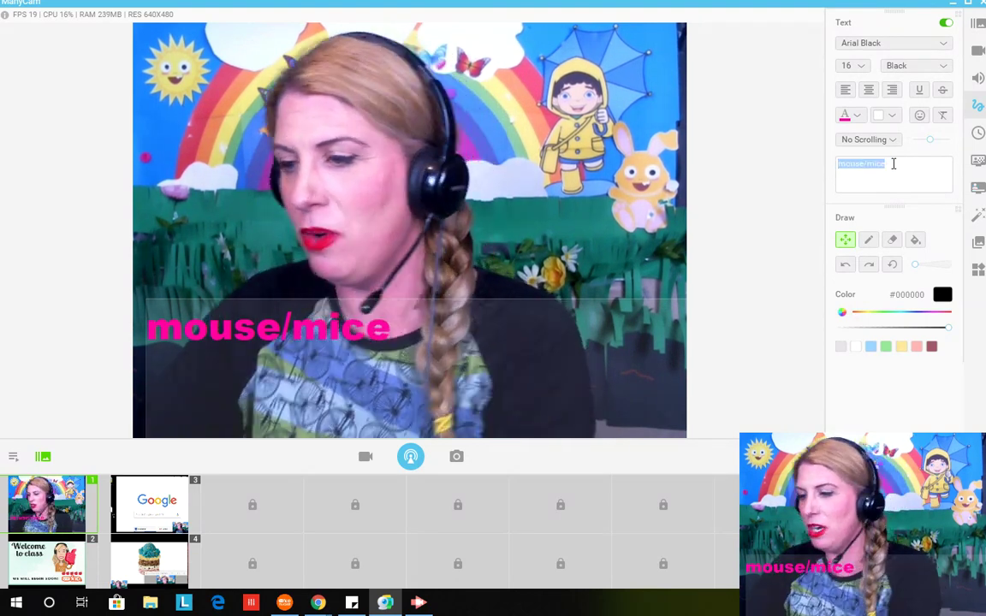
{"action": "type", "text": "I can see my mom"}
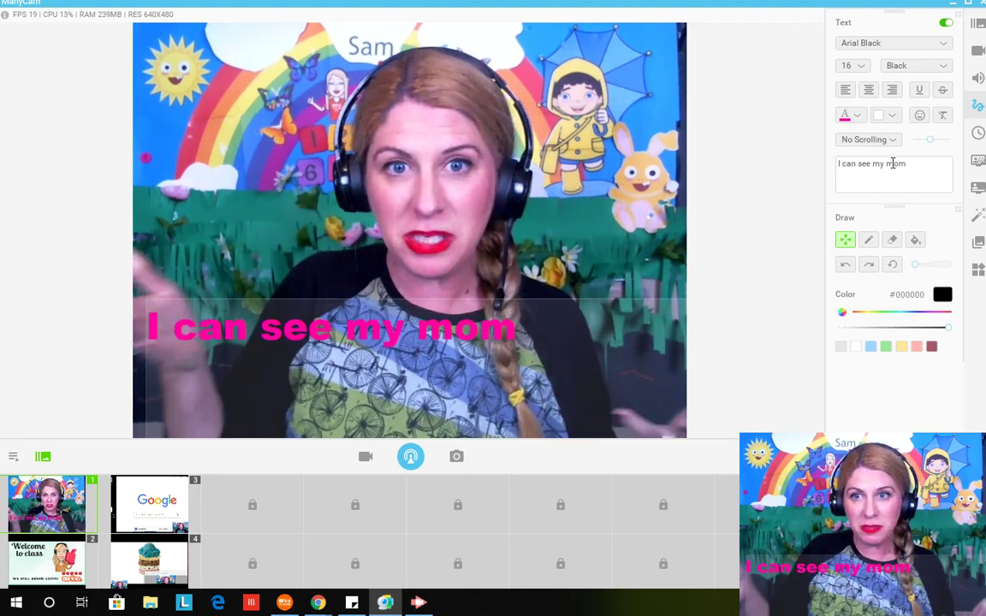
{"action": "left_click", "coordinate": [945, 25]}
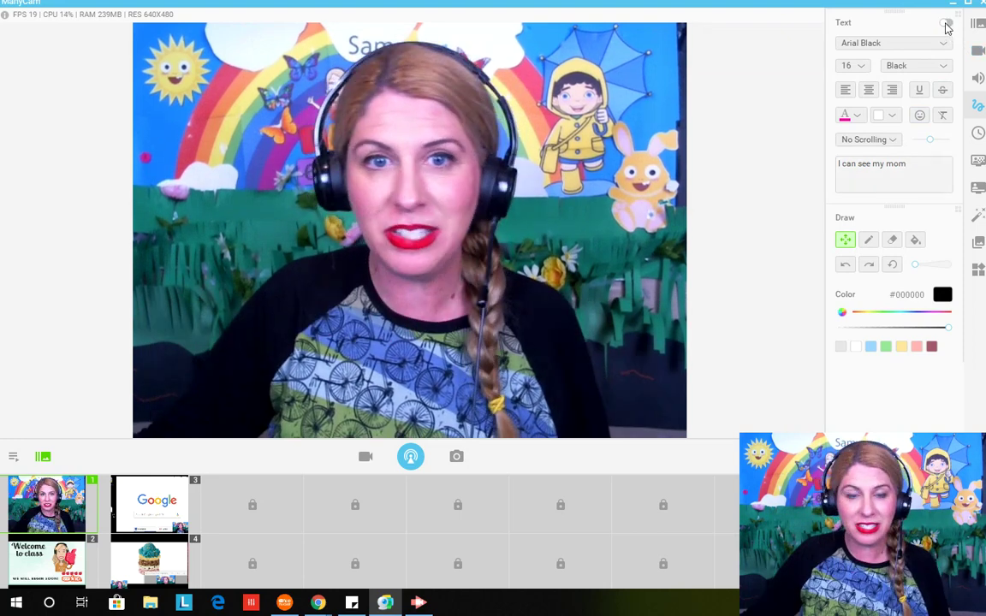
Turn on the stopwatch overlay on the webcam video and start it counting
{"action": "left_click", "coordinate": [977, 214]}
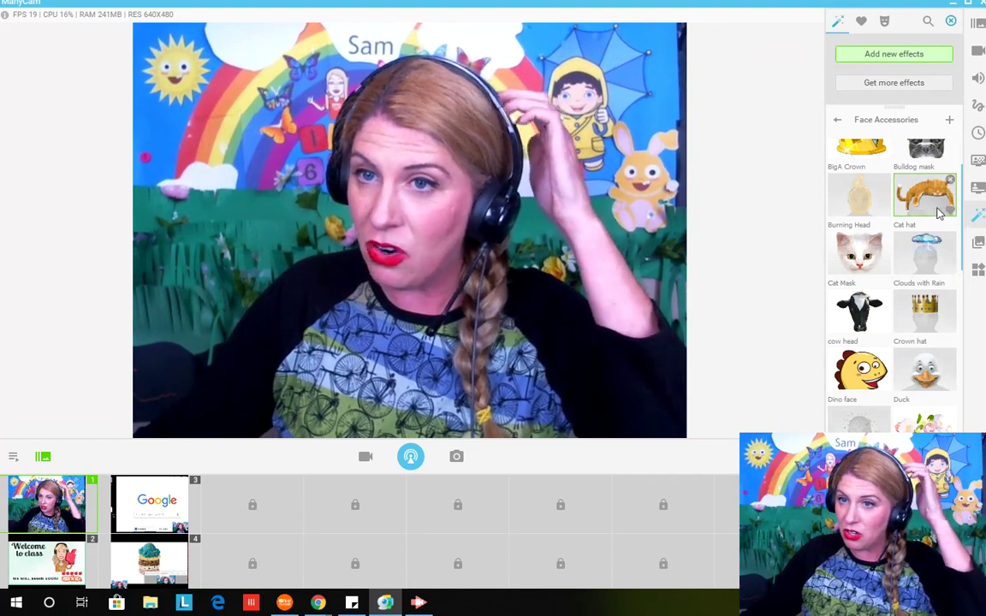
{"action": "left_click", "coordinate": [978, 135]}
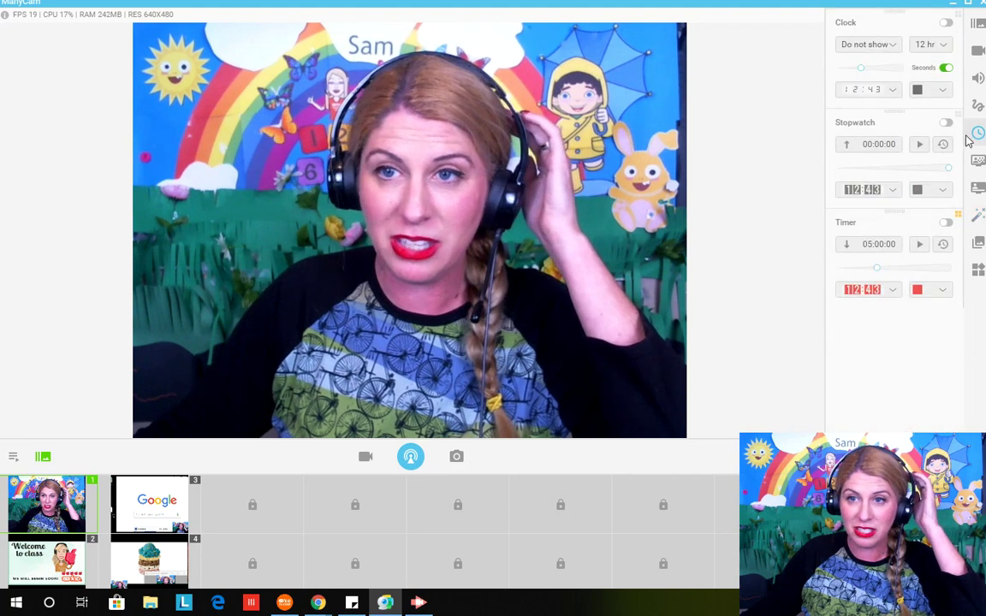
{"action": "left_click", "coordinate": [945, 124]}
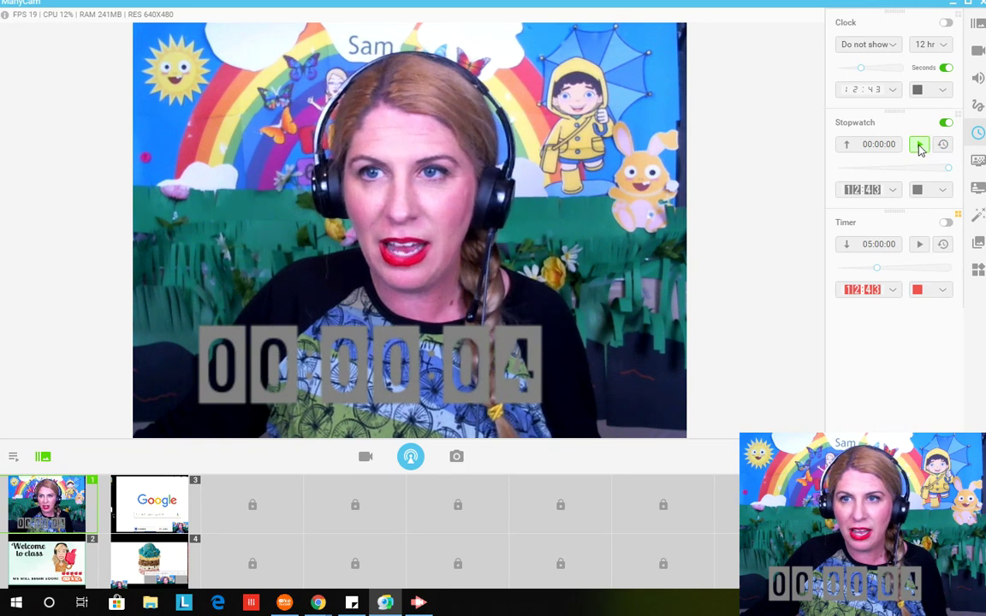
{"action": "left_click", "coordinate": [918, 146]}
{"action": "left_click", "coordinate": [918, 145]}
{"action": "left_click", "coordinate": [918, 145]}
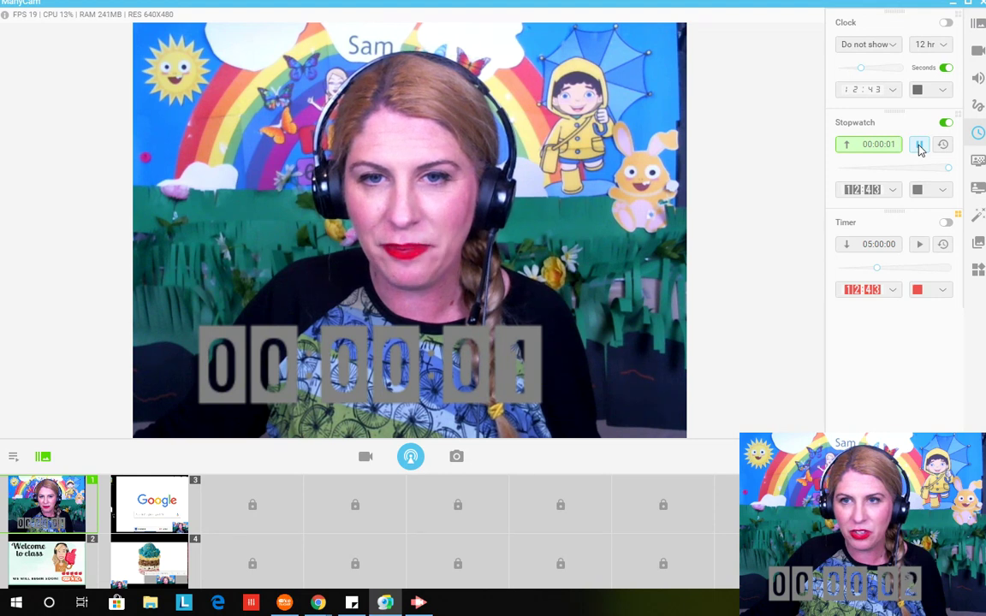
Reset the stopwatch, start it again and turn its overlay off
{"action": "left_click", "coordinate": [942, 147]}
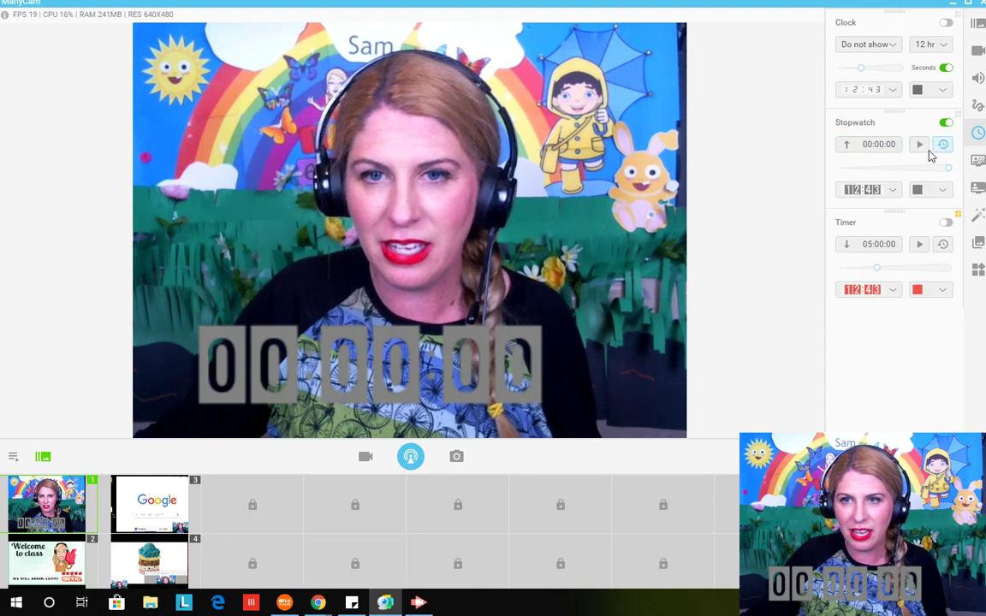
{"action": "left_click", "coordinate": [918, 145]}
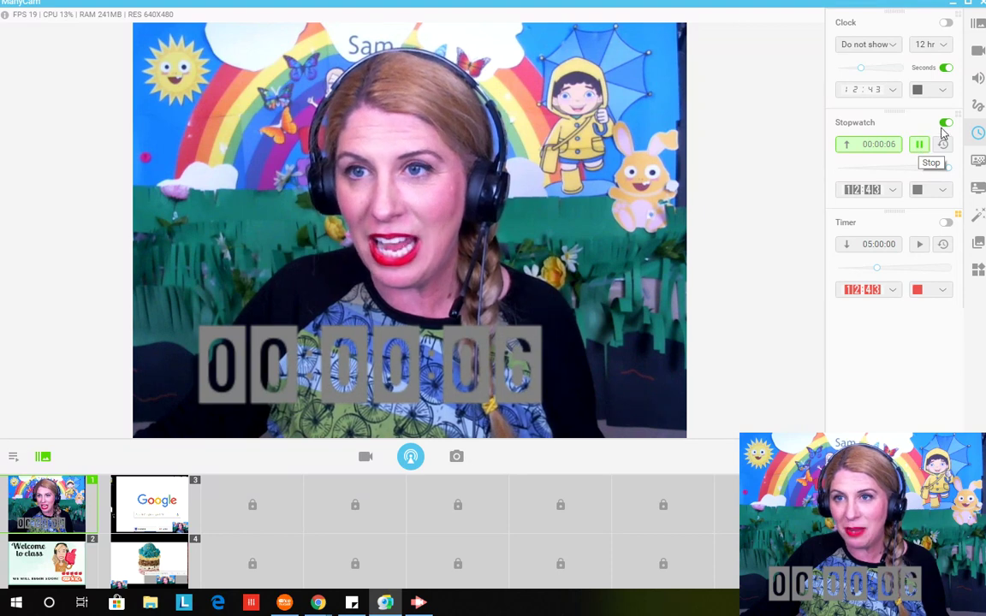
{"action": "left_click", "coordinate": [946, 125]}
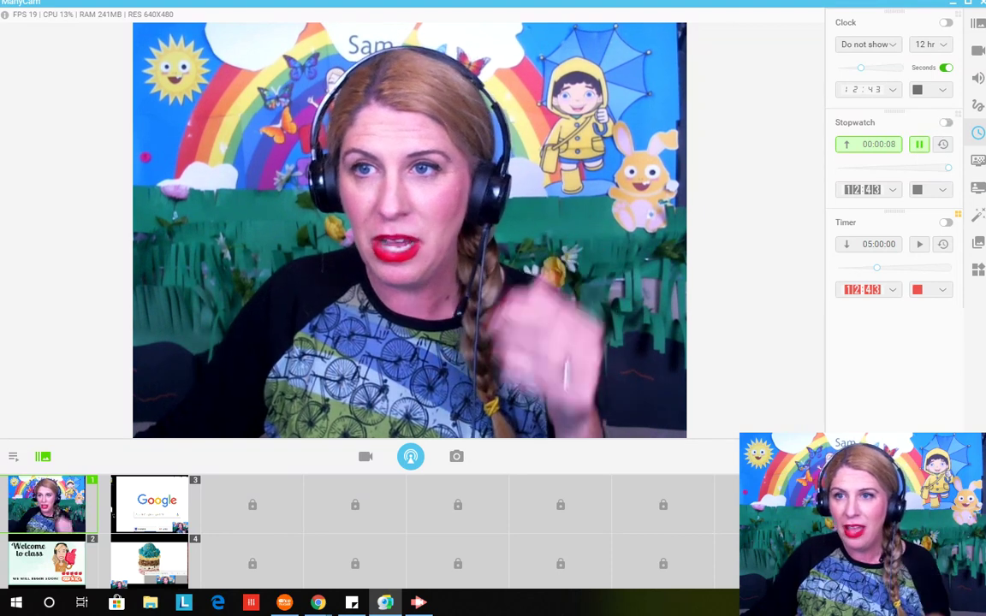
Show the Draw a circle ipad and Draw a circle mouse overlays on the video, then return to the effects folder list
{"action": "left_click", "coordinate": [977, 162]}
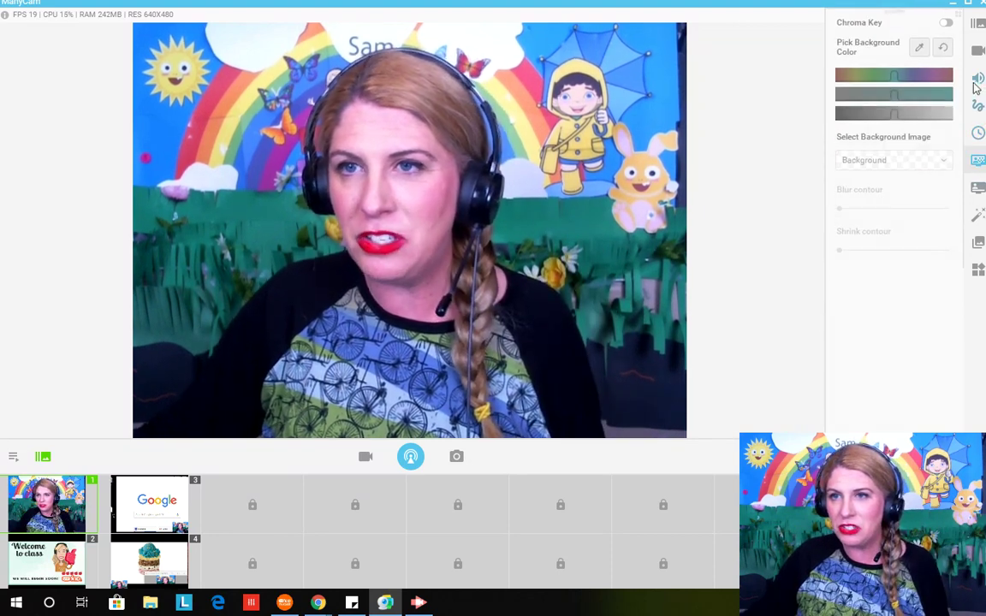
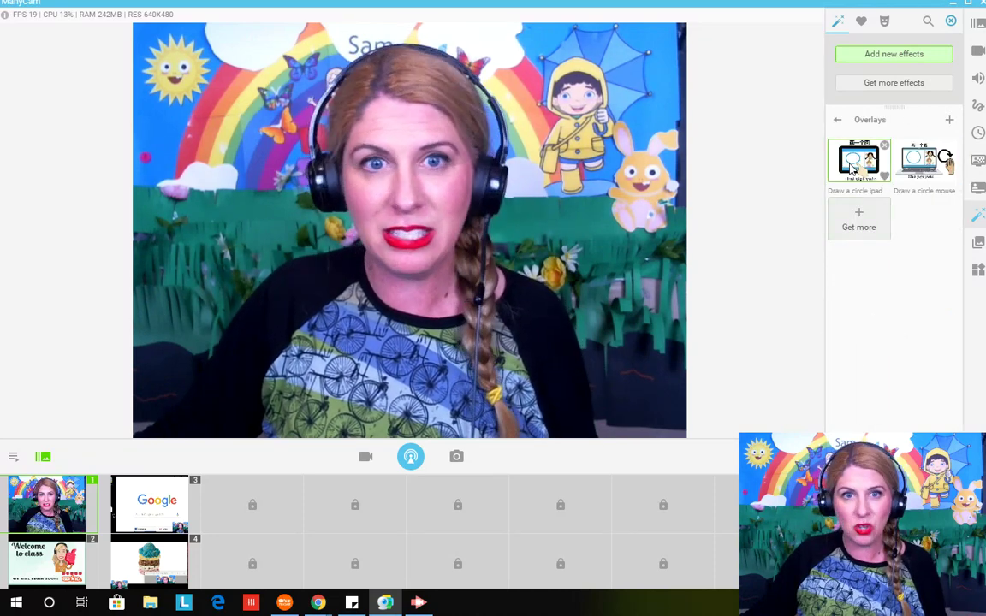
{"action": "left_click", "coordinate": [852, 170]}
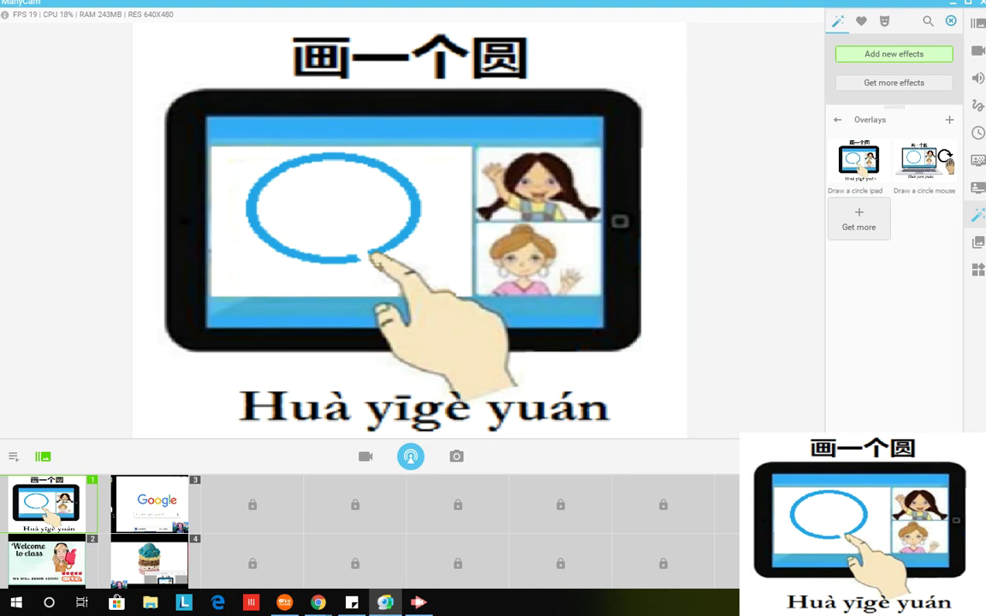
{"action": "left_click", "coordinate": [924, 162]}
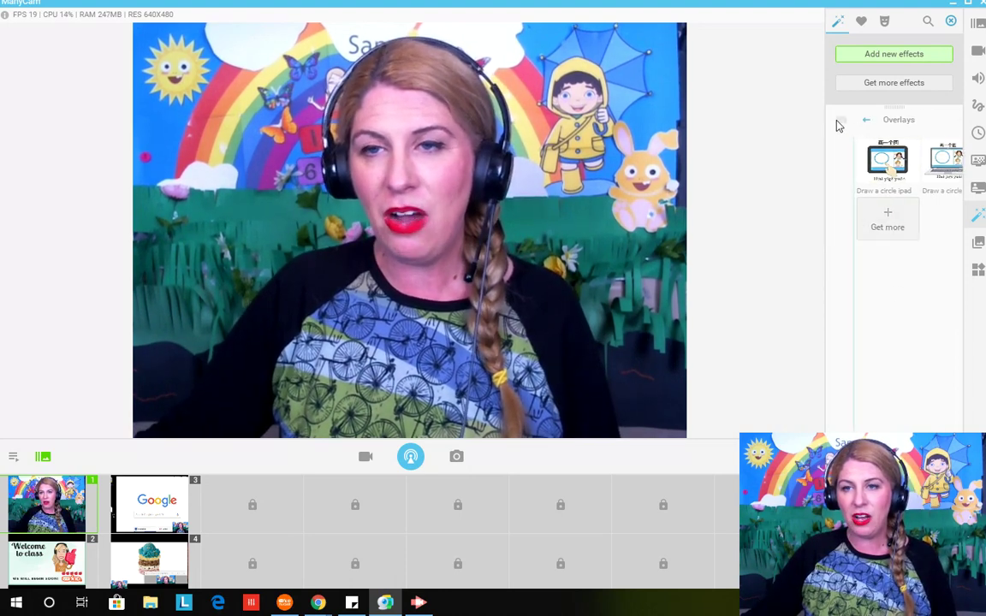
{"action": "left_click", "coordinate": [837, 122]}
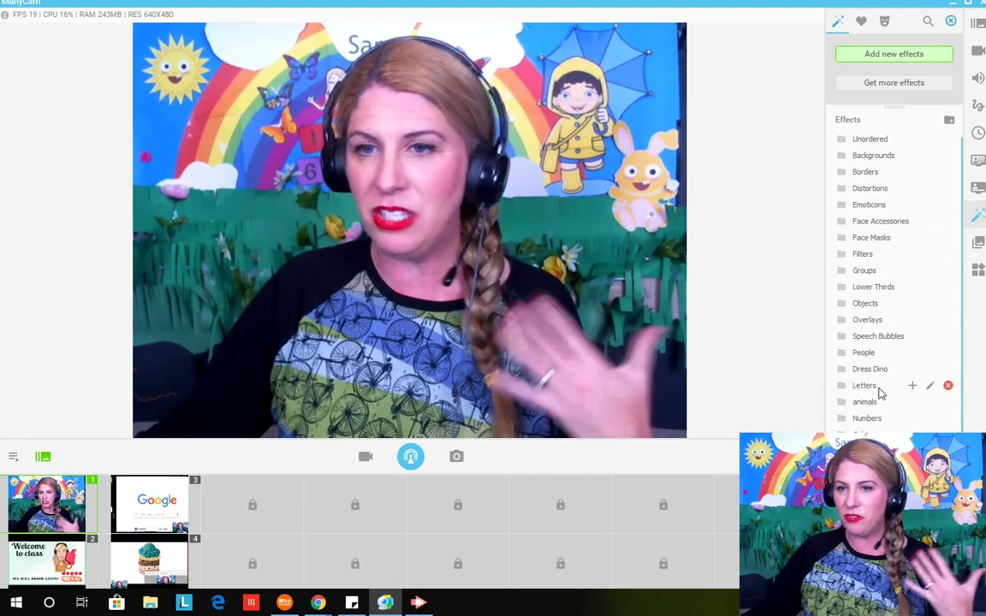
Show the fully dressed dino from the Dress Dino folder, then show the Meg and Mike characters from the People folder on the video
{"action": "left_click", "coordinate": [870, 369]}
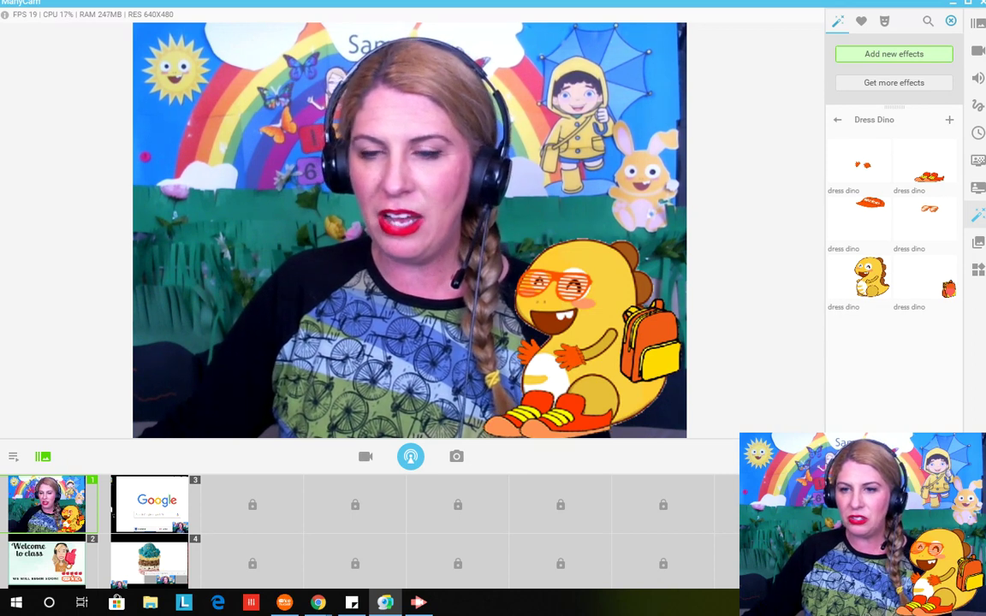
{"action": "left_click", "coordinate": [837, 120]}
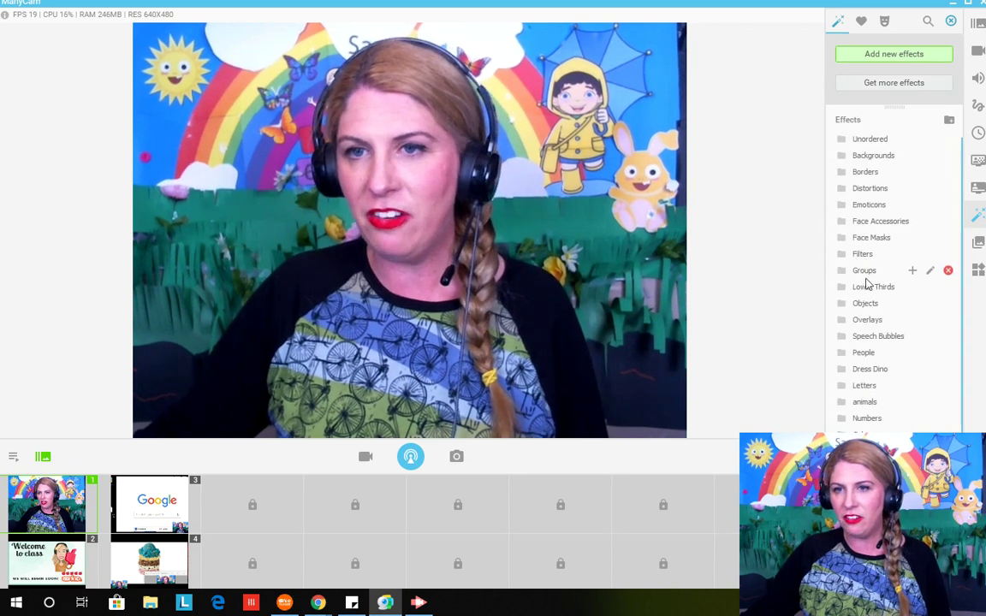
{"action": "left_click", "coordinate": [862, 354]}
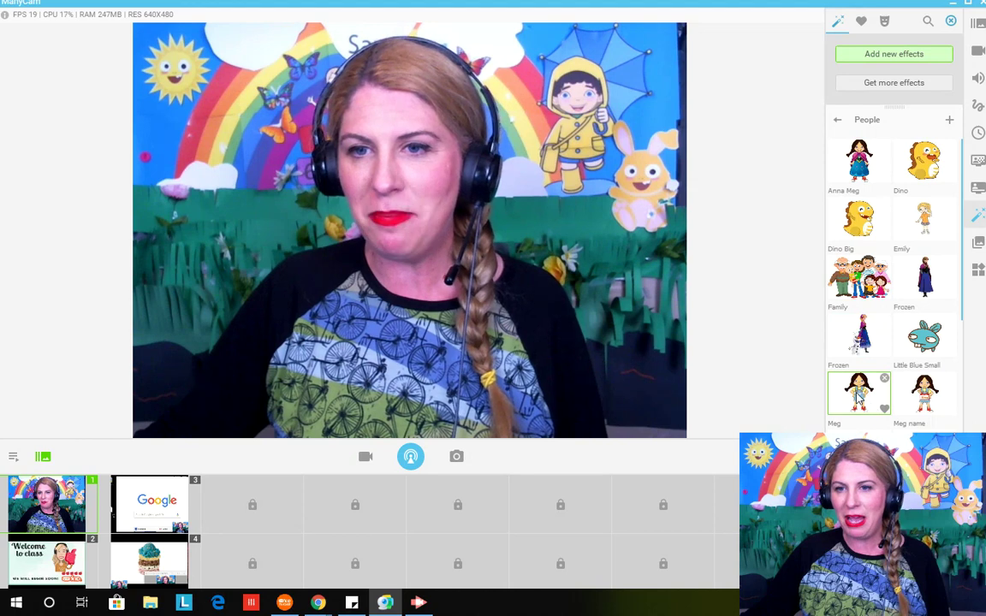
{"action": "left_click", "coordinate": [858, 394]}
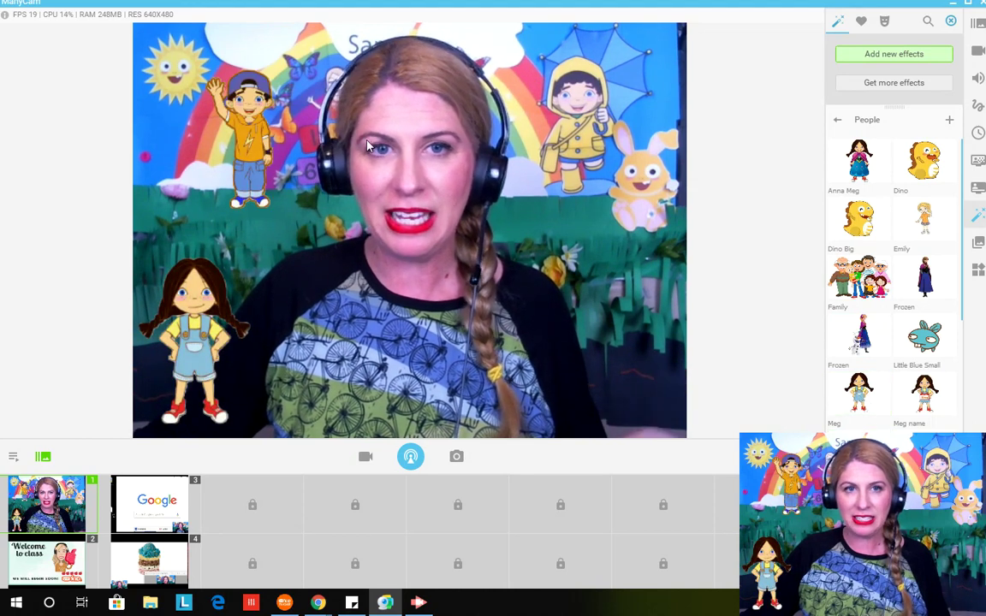
{"action": "left_click_drag", "start_coordinate": [264, 138], "coordinate": [625, 338]}
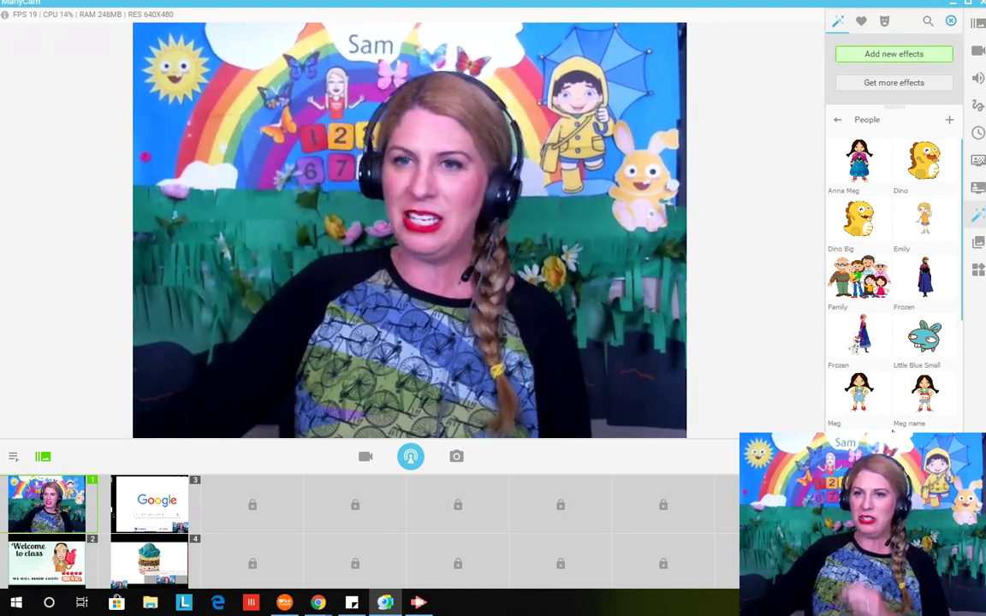
Look through the People, Numbers and animals effect folders to review the overlays available for lessons
{"action": "scroll", "coordinate": [900, 330], "scroll_direction": "down", "scroll_amount": 5}
{"action": "scroll", "coordinate": [900, 330], "scroll_direction": "up", "scroll_amount": 4}
{"action": "scroll", "coordinate": [897, 315], "scroll_direction": "down", "scroll_amount": 4}
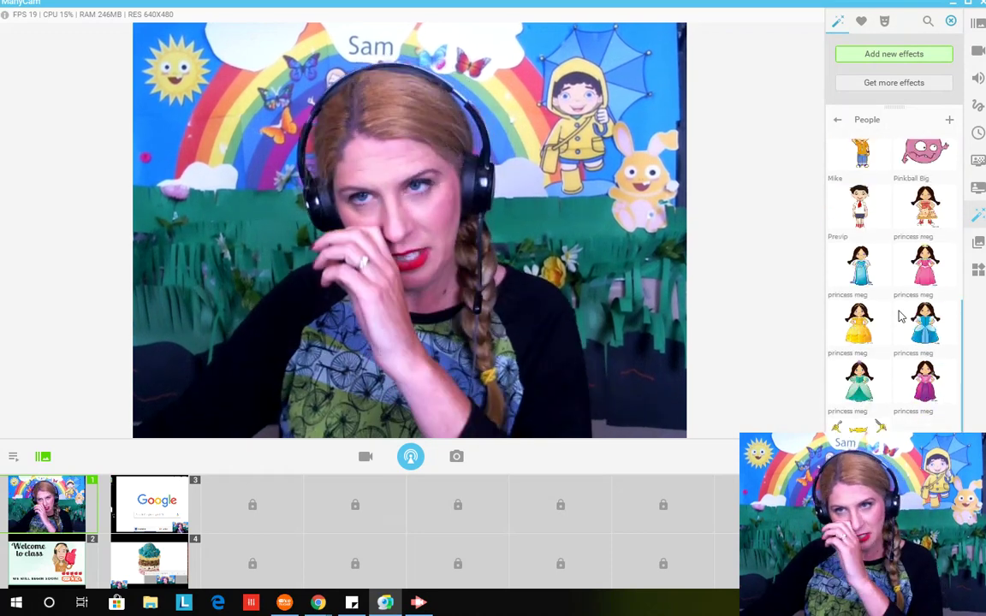
{"action": "scroll", "coordinate": [897, 315], "scroll_direction": "up", "scroll_amount": 5}
{"action": "left_click", "coordinate": [835, 122]}
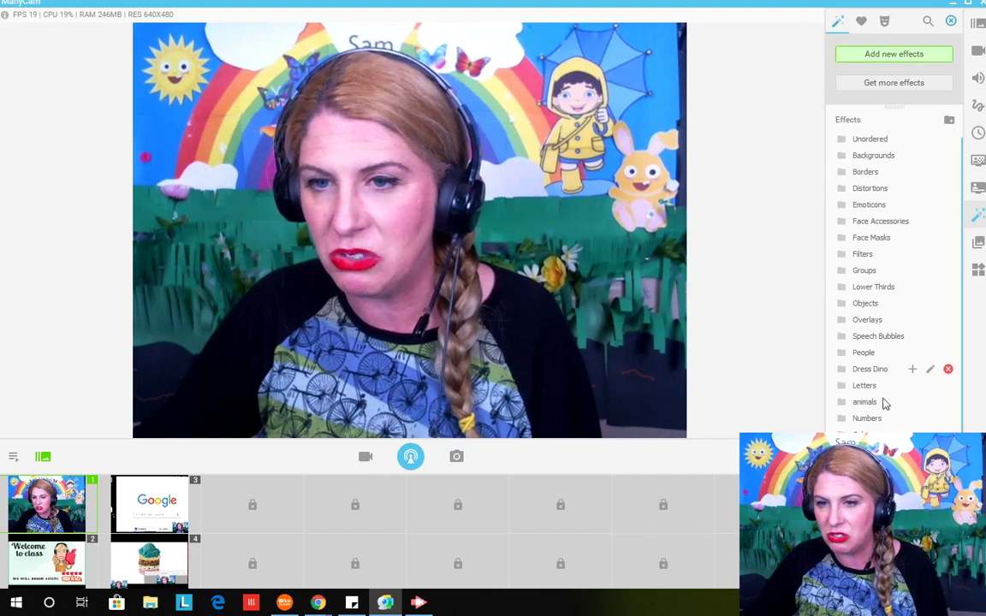
{"action": "left_click", "coordinate": [866, 419]}
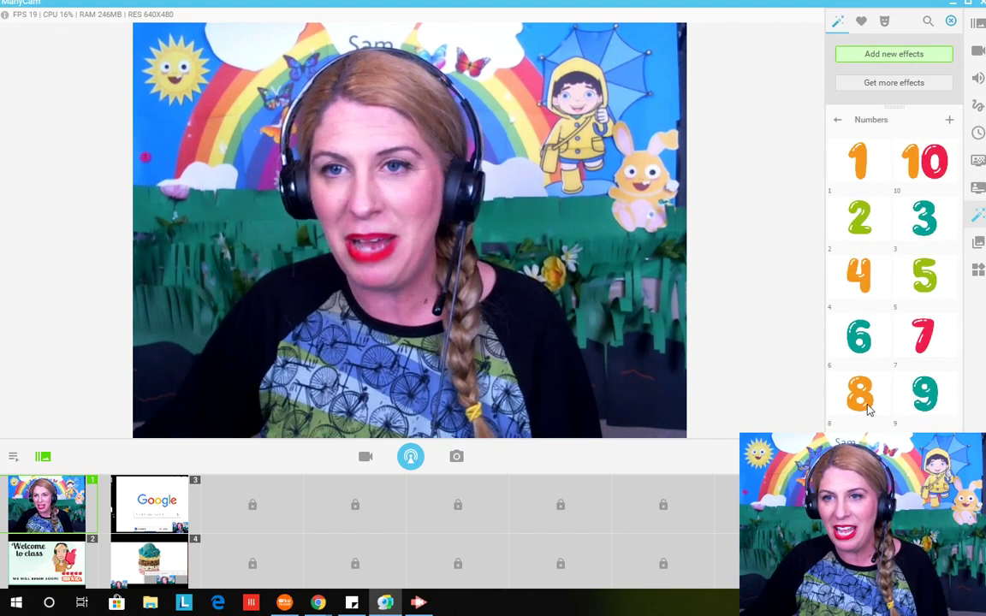
{"action": "left_click", "coordinate": [838, 121]}
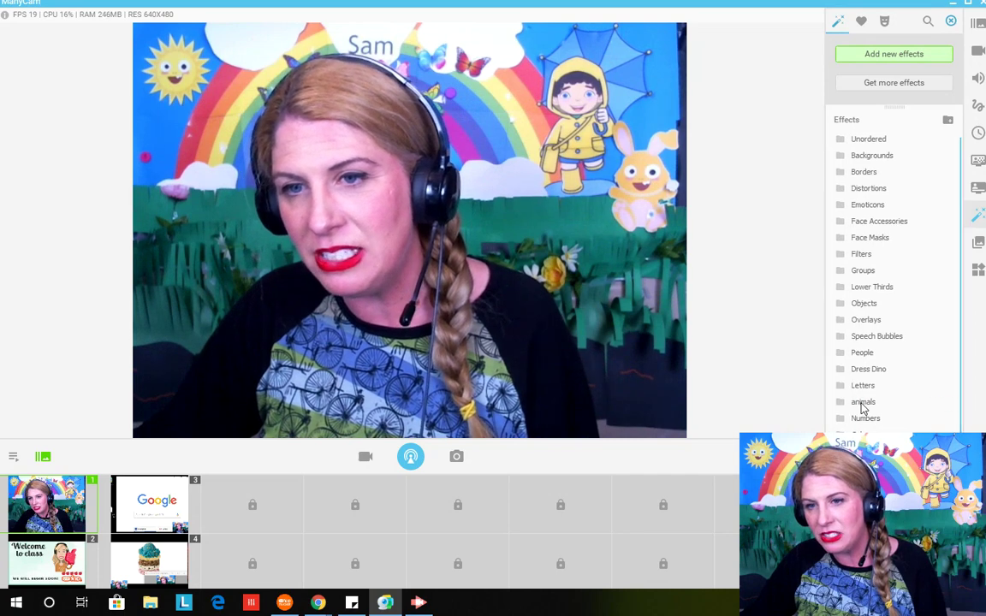
{"action": "left_click", "coordinate": [864, 401]}
{"action": "scroll", "coordinate": [867, 301], "scroll_direction": "down", "scroll_amount": 2}
{"action": "scroll", "coordinate": [867, 301], "scroll_direction": "up", "scroll_amount": 2}
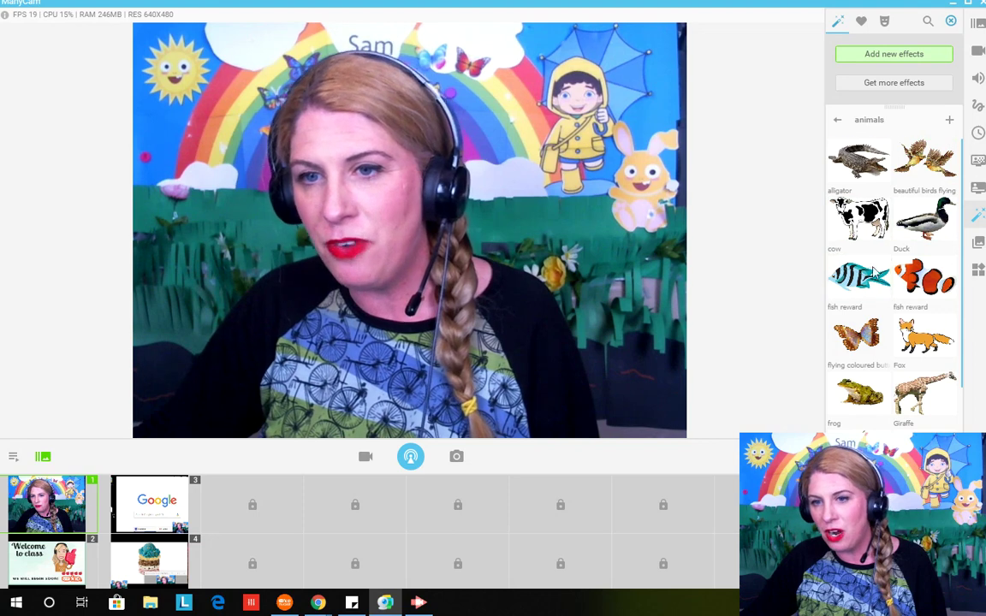
{"action": "scroll", "coordinate": [899, 214], "scroll_direction": "down", "scroll_amount": 2}
{"action": "left_click", "coordinate": [835, 121]}
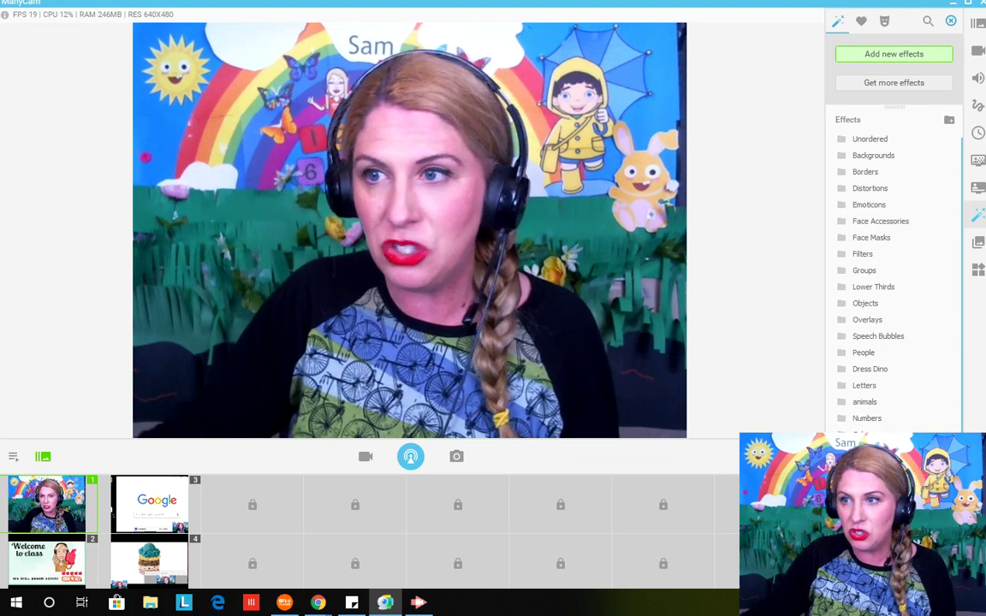
Switch to Chrome, maximize its window and open the USE THIS PLANNER spreadsheet from Google Drive
{"action": "left_click_drag", "start_coordinate": [985, 82], "coordinate": [456, 107]}
{"action": "double_click", "coordinate": [546, 104]}
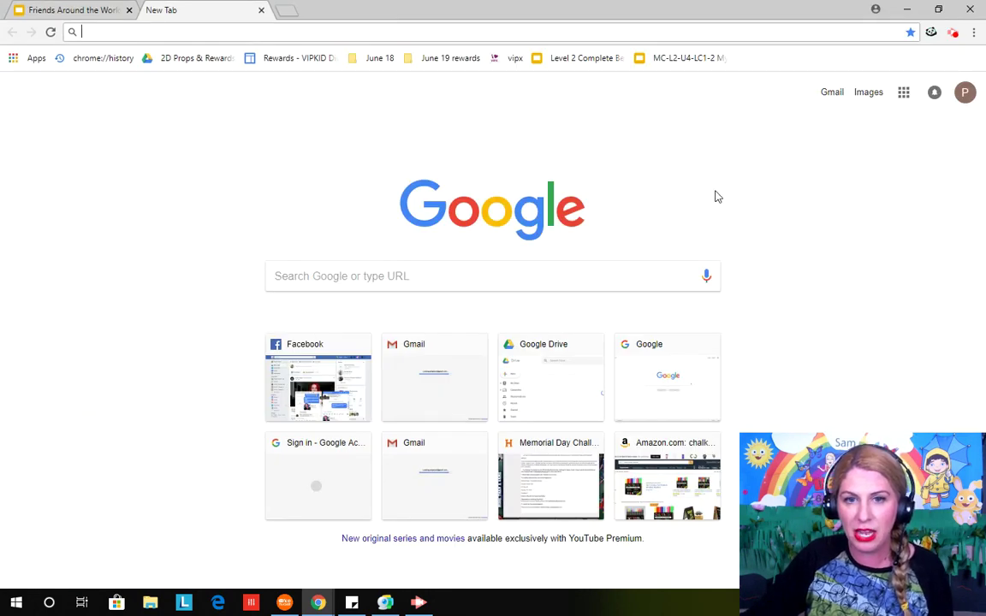
{"action": "left_click", "coordinate": [902, 93]}
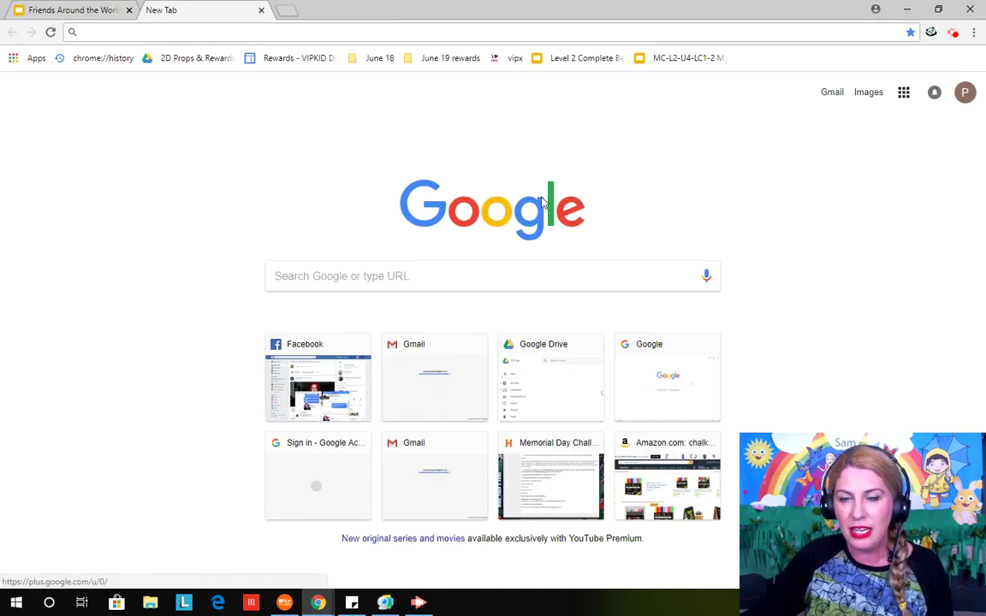
{"action": "left_click", "coordinate": [864, 309]}
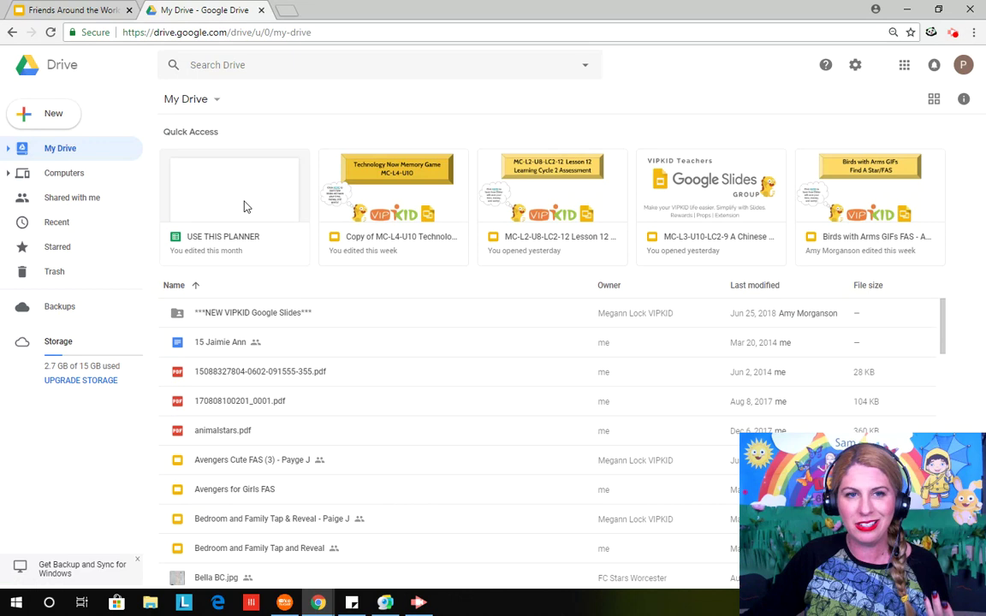
{"action": "left_click", "coordinate": [243, 206]}
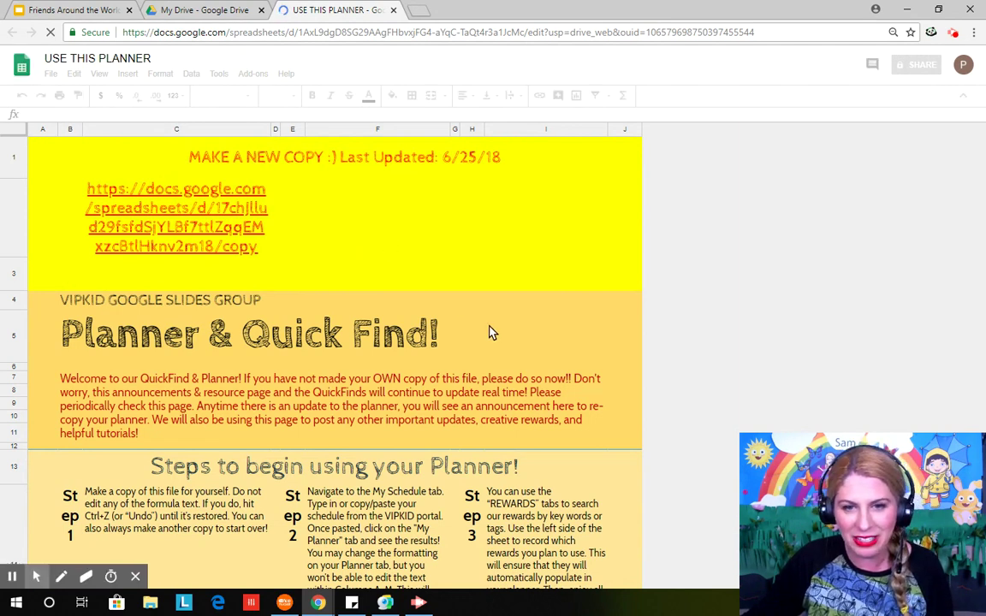
Read the planner's opening page, including the setup steps, announcements and recommended tutorials
{"action": "scroll", "coordinate": [491, 333], "scroll_direction": "down", "scroll_amount": 5}
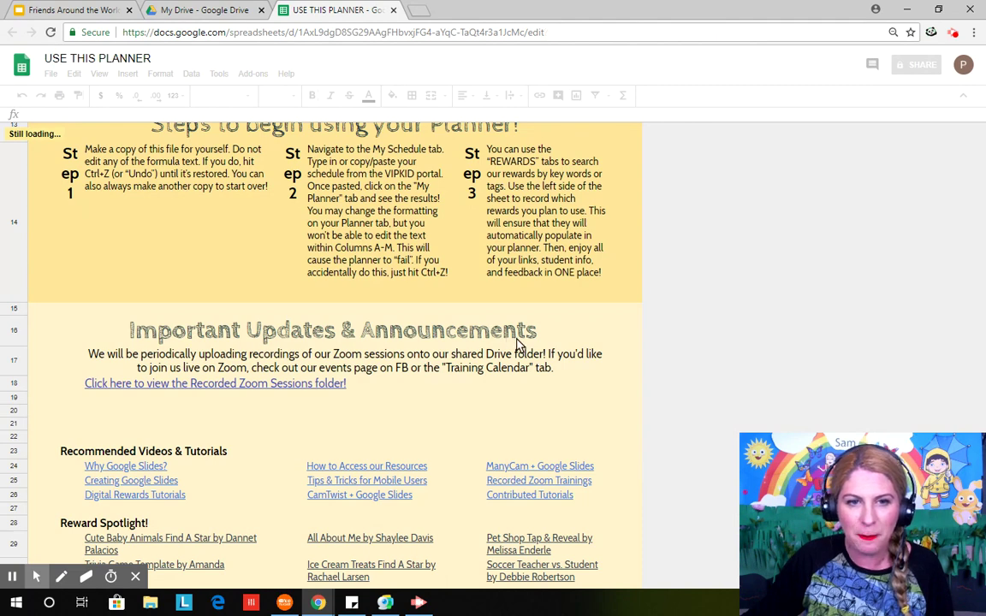
{"action": "scroll", "coordinate": [516, 344], "scroll_direction": "down", "scroll_amount": 1}
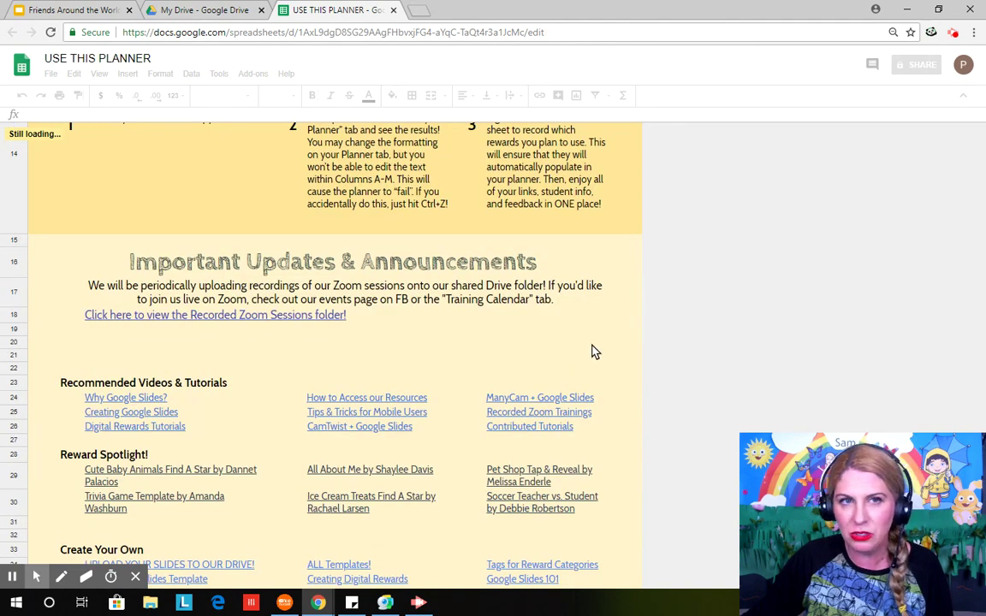
{"action": "scroll", "coordinate": [595, 351], "scroll_direction": "up", "scroll_amount": 5}
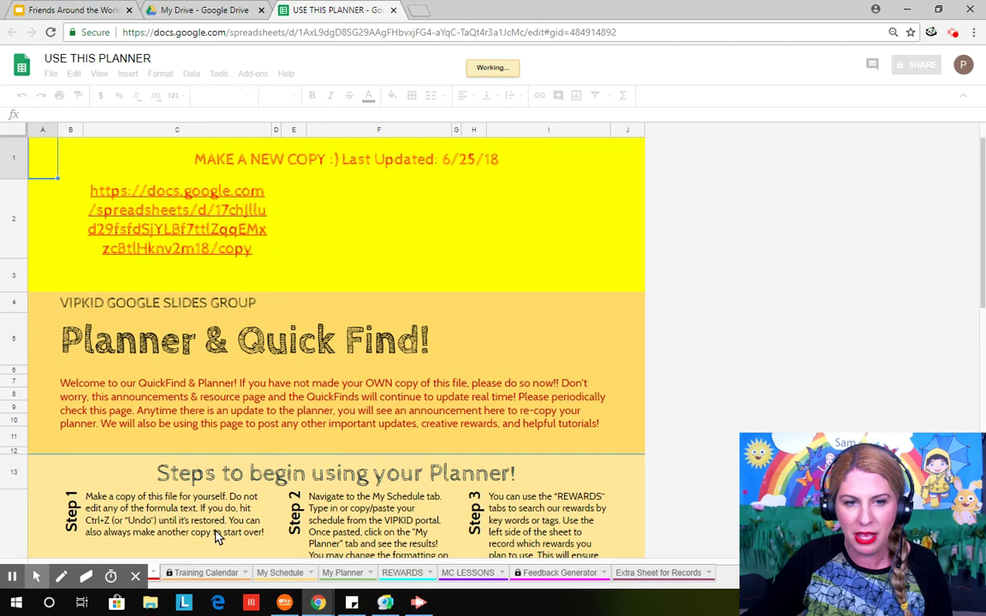
{"action": "left_click", "coordinate": [136, 581]}
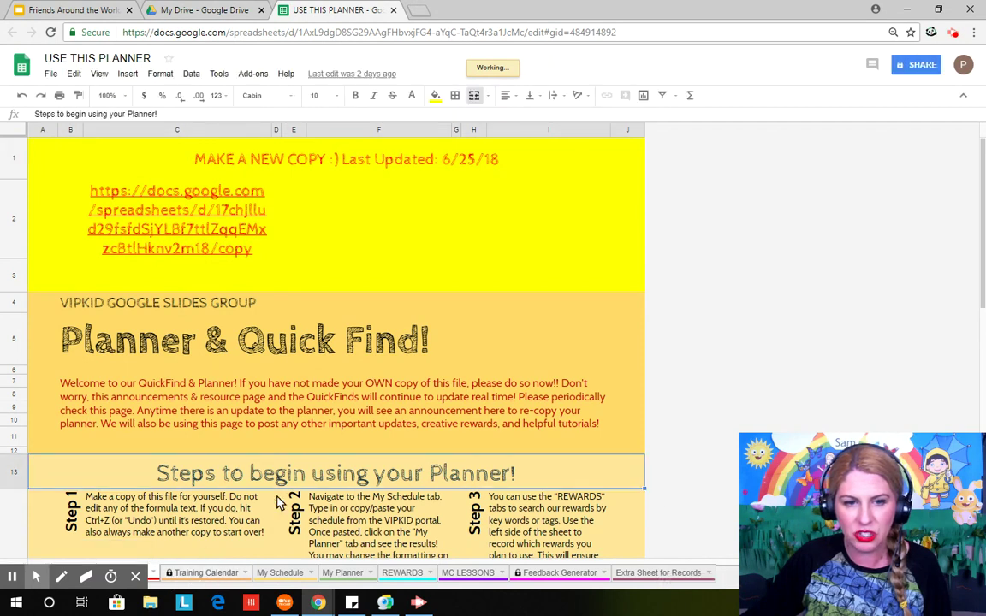
{"action": "left_click", "coordinate": [938, 10]}
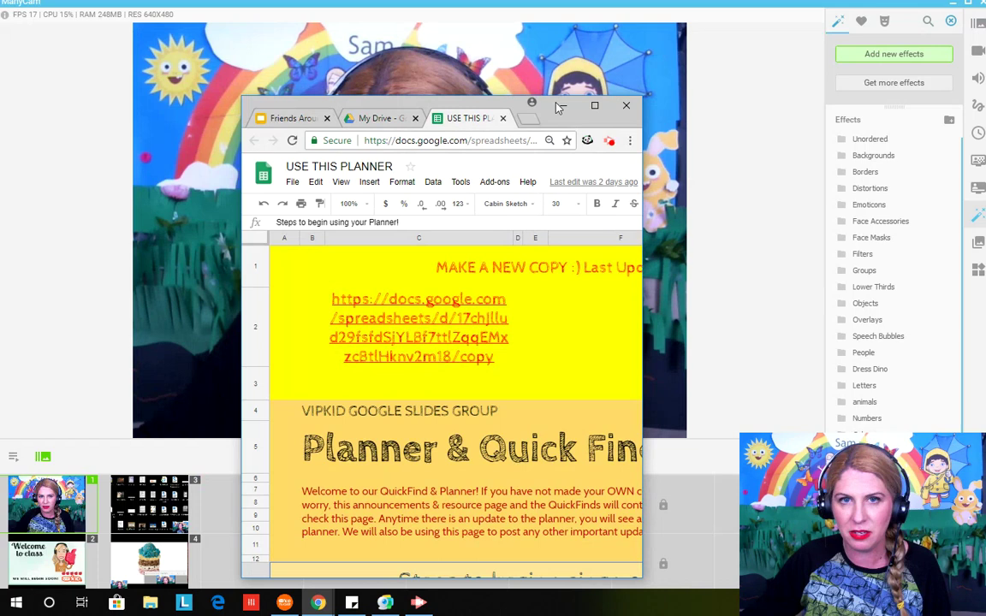
{"action": "left_click_drag", "start_coordinate": [506, 112], "coordinate": [475, 45]}
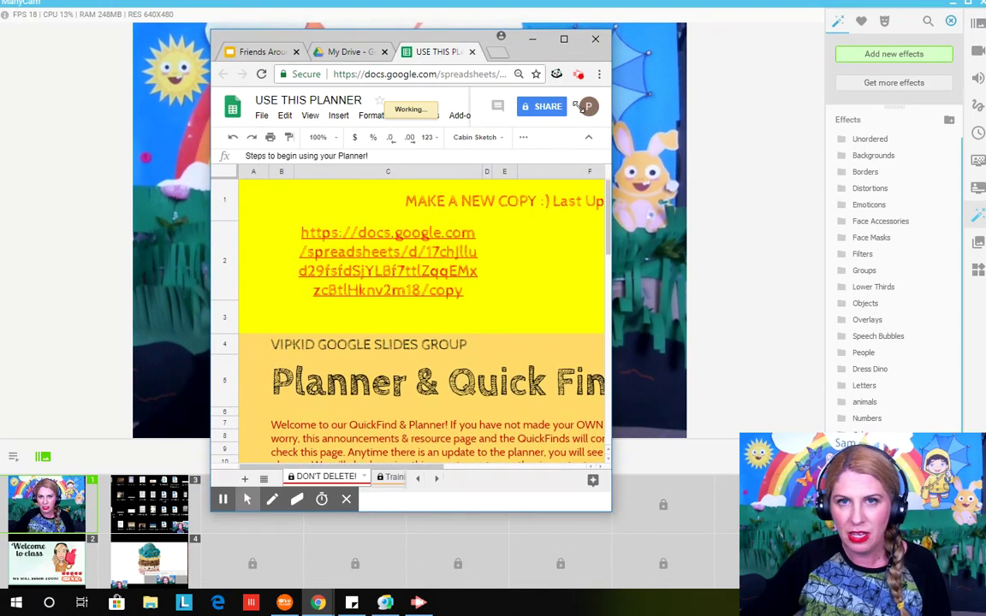
{"action": "left_click", "coordinate": [564, 38]}
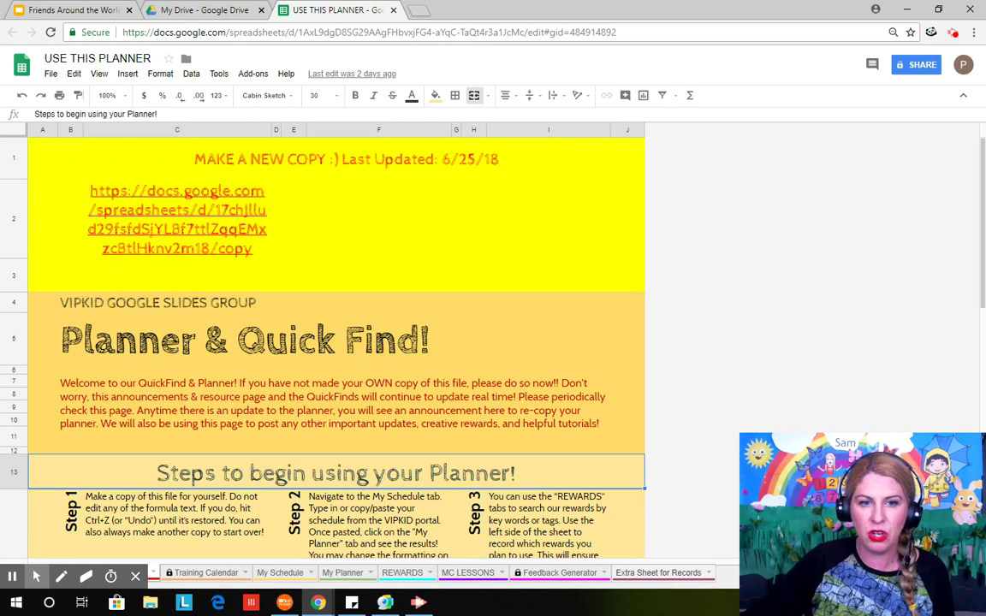
Clear the existing class entries from A5 to D13 on the My Schedule sheet
{"action": "scroll", "coordinate": [296, 412], "scroll_direction": "down", "scroll_amount": 4}
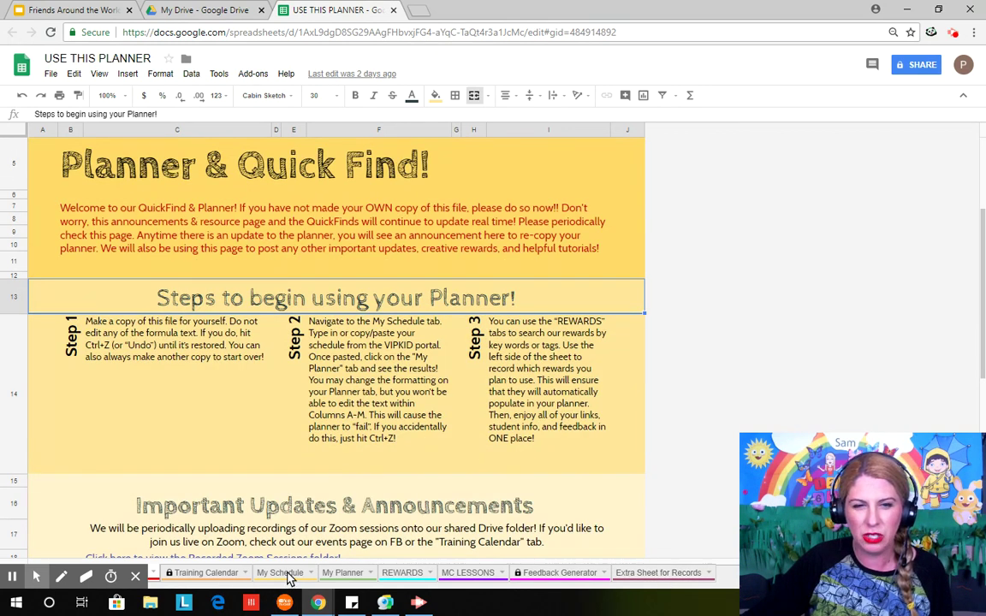
{"action": "left_click", "coordinate": [283, 573]}
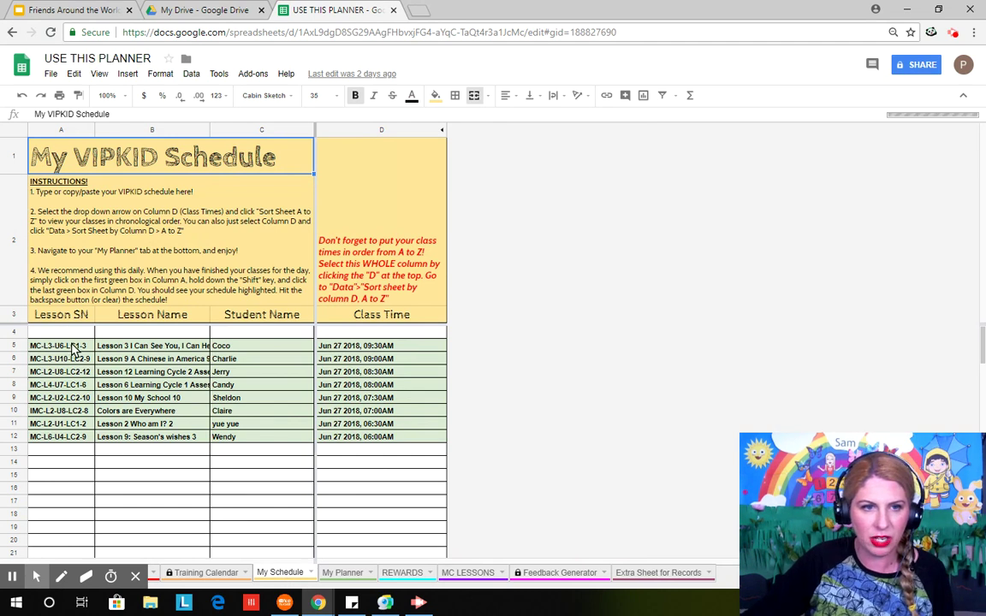
{"action": "left_click", "coordinate": [74, 347]}
{"action": "left_click_drag", "start_coordinate": [73, 351], "coordinate": [396, 451]}
{"action": "left_click", "coordinate": [399, 450]}
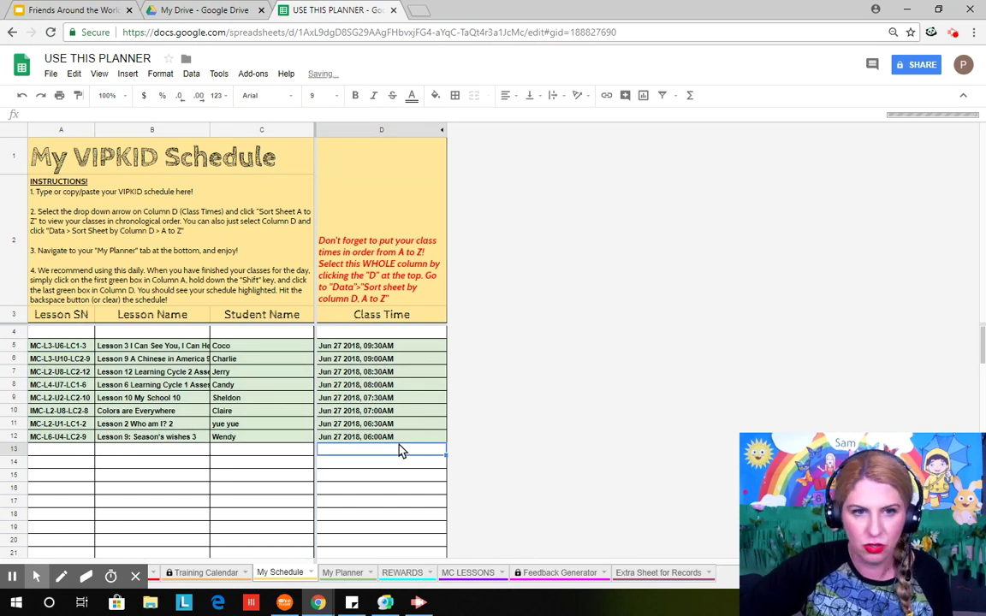
{"action": "left_click_drag", "start_coordinate": [78, 346], "coordinate": [444, 455]}
{"action": "key", "text": "BackSpace"}
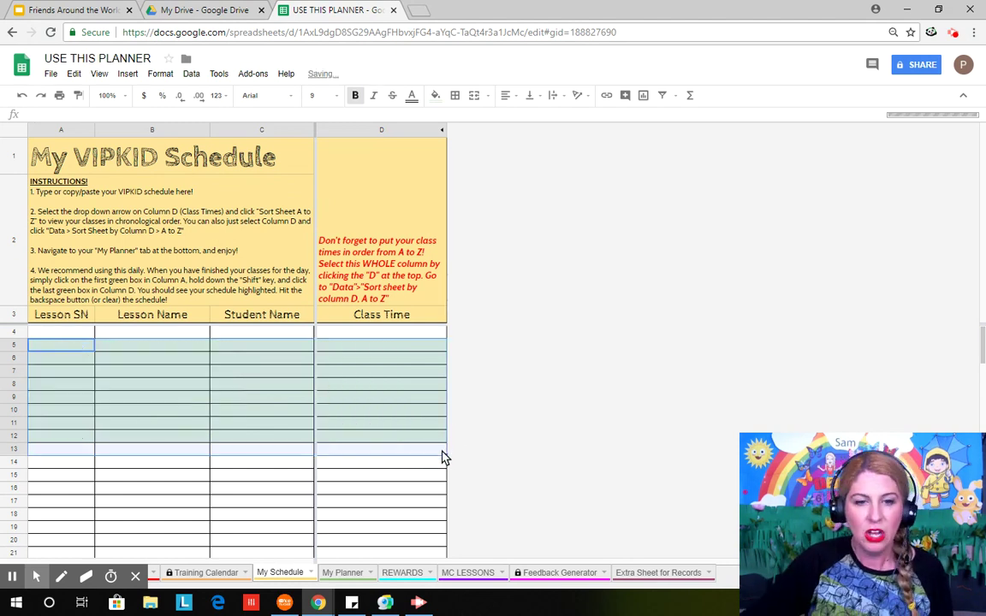
Switch to the VIPKID teacher portal and go to page 6 of the June 2018 classroom list
{"action": "left_click", "coordinate": [287, 602]}
{"action": "scroll", "coordinate": [577, 320], "scroll_direction": "down", "scroll_amount": 5}
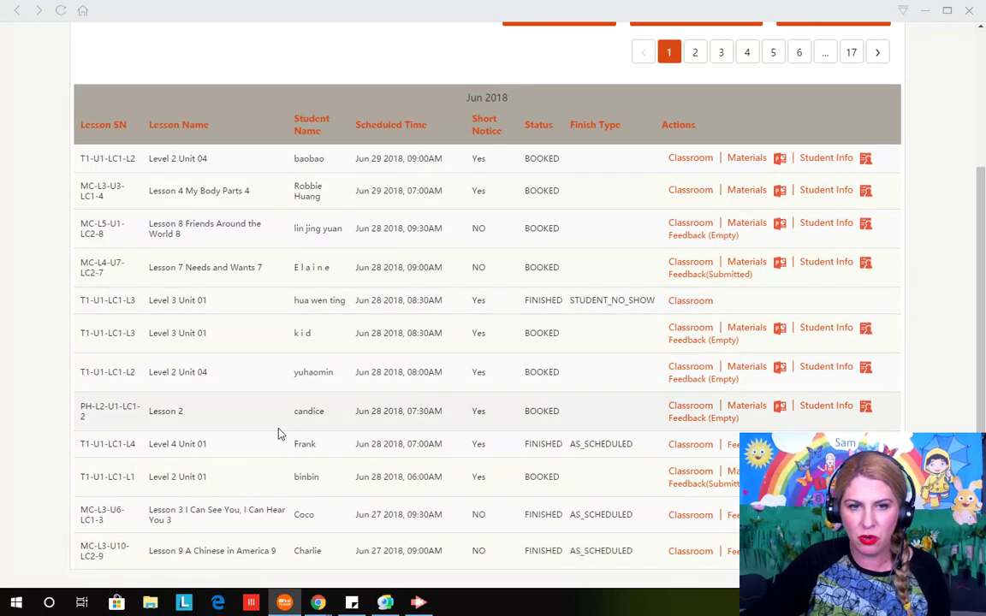
{"action": "scroll", "coordinate": [252, 432], "scroll_direction": "down", "scroll_amount": 1}
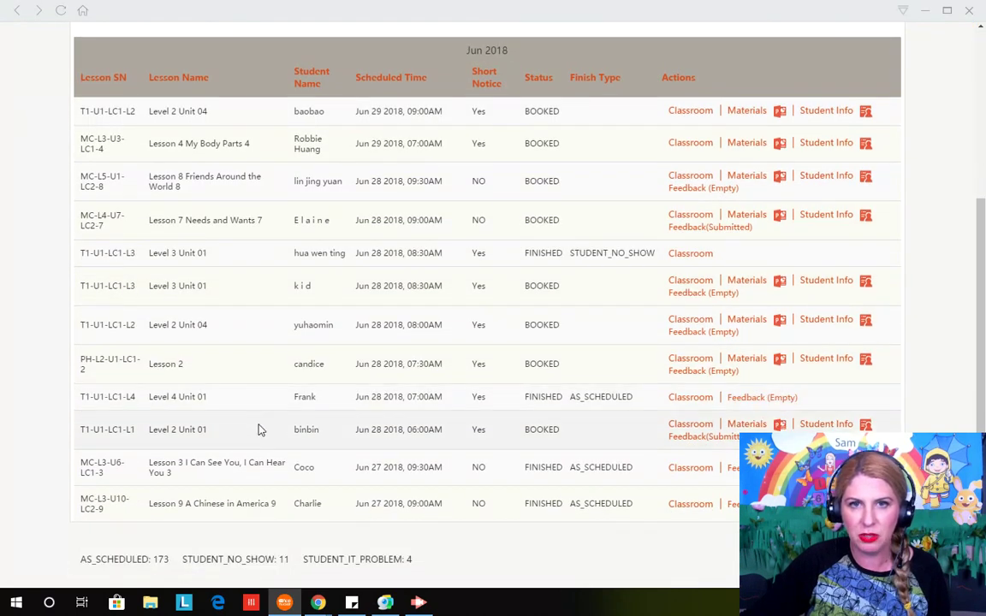
{"action": "scroll", "coordinate": [260, 429], "scroll_direction": "up", "scroll_amount": 6}
{"action": "left_click", "coordinate": [721, 261]}
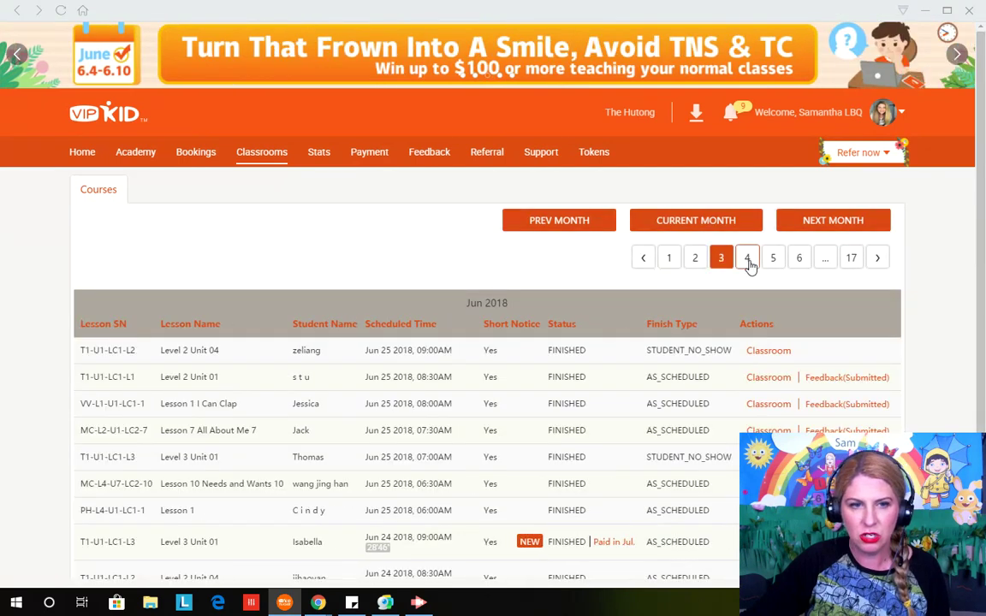
{"action": "left_click", "coordinate": [747, 260]}
{"action": "scroll", "coordinate": [528, 321], "scroll_direction": "down", "scroll_amount": 2}
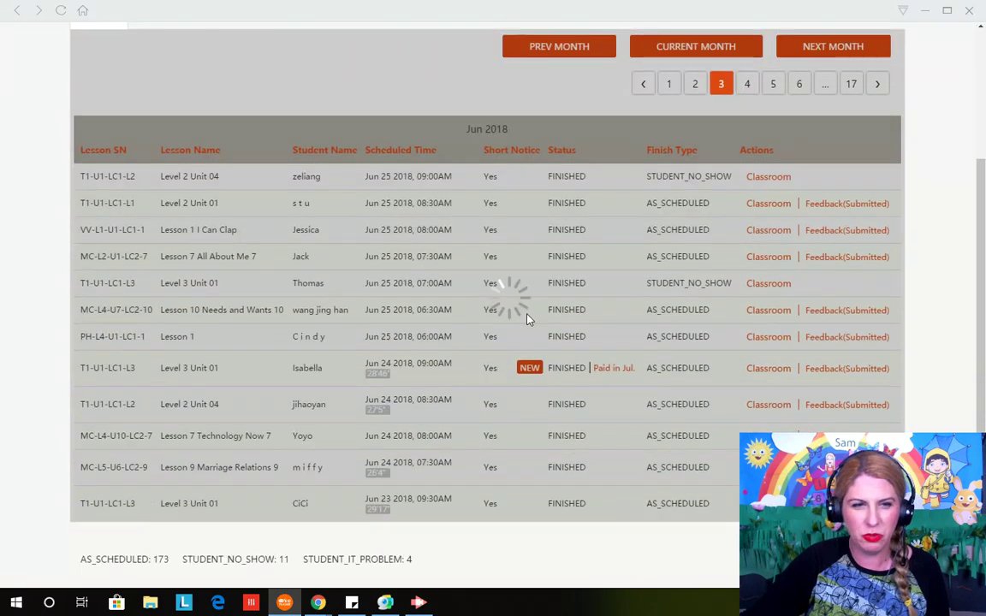
{"action": "scroll", "coordinate": [518, 299], "scroll_direction": "down", "scroll_amount": 1}
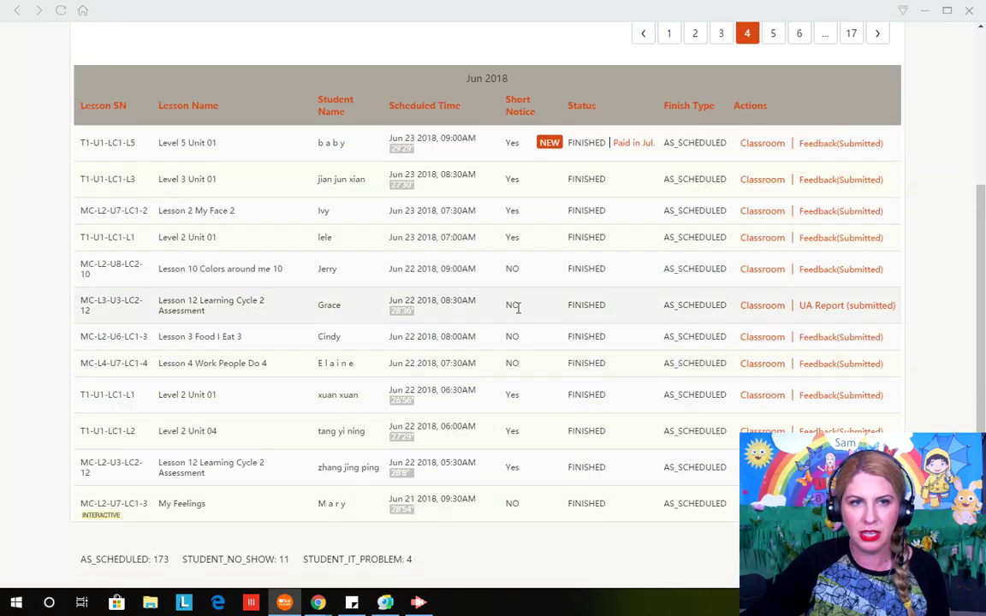
{"action": "scroll", "coordinate": [605, 269], "scroll_direction": "up", "scroll_amount": 2}
{"action": "left_click", "coordinate": [798, 170]}
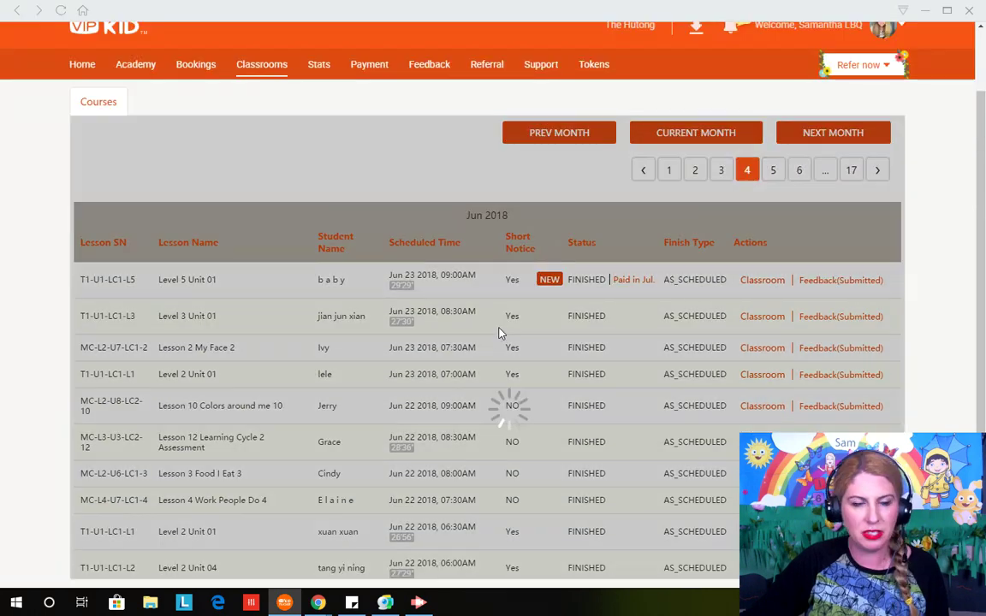
{"action": "scroll", "coordinate": [494, 326], "scroll_direction": "down", "scroll_amount": 2}
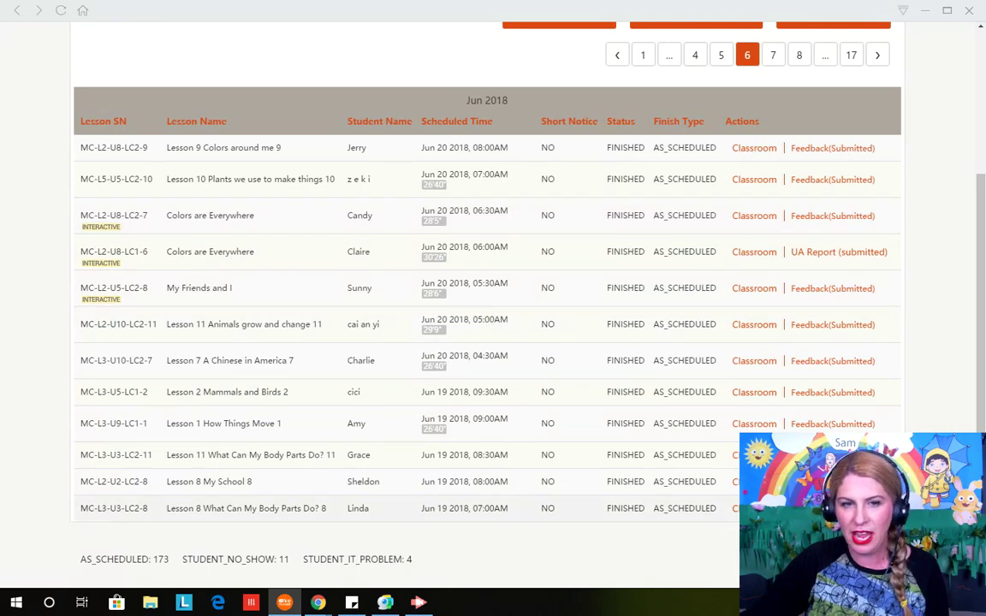
Try selecting the lesson rows from Lesson 11 Animals grow and change 11 down to the end of the page, then clear the selection
{"action": "left_click_drag", "start_coordinate": [676, 514], "coordinate": [167, 324]}
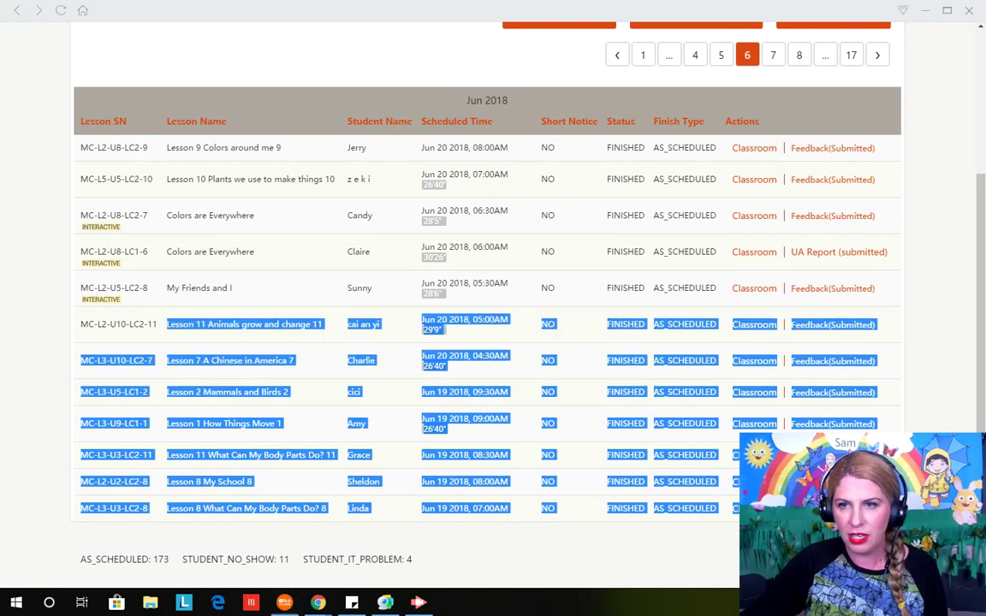
{"action": "left_click", "coordinate": [941, 334]}
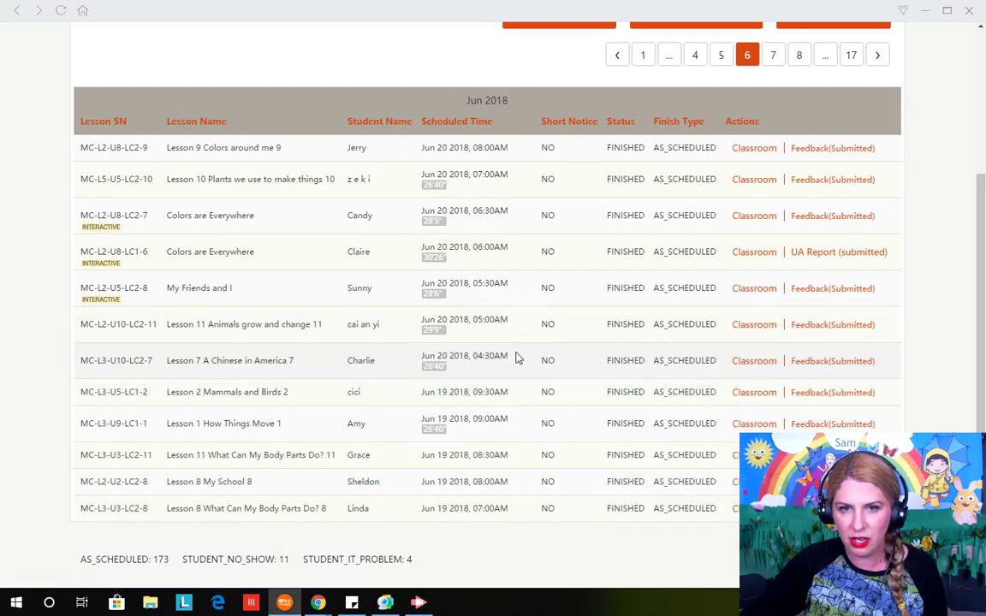
Copy the lesson rows from Lesson 9 Colors around me 9 through Lesson 7 A Chinese in America 7 into the planner's My Schedule sheet at A4
{"action": "left_click_drag", "start_coordinate": [899, 361], "coordinate": [74, 144]}
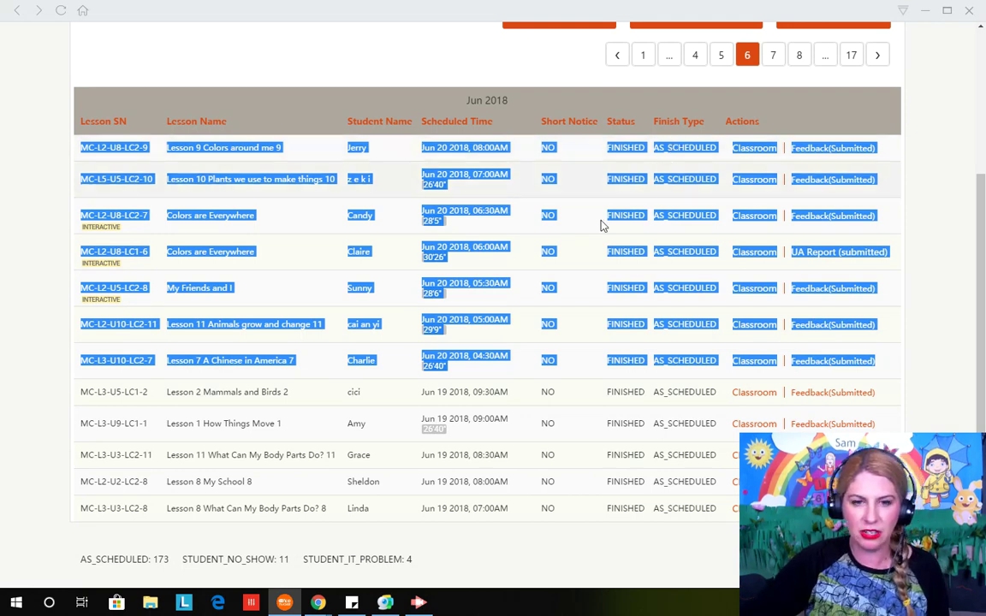
{"action": "left_click", "coordinate": [325, 604]}
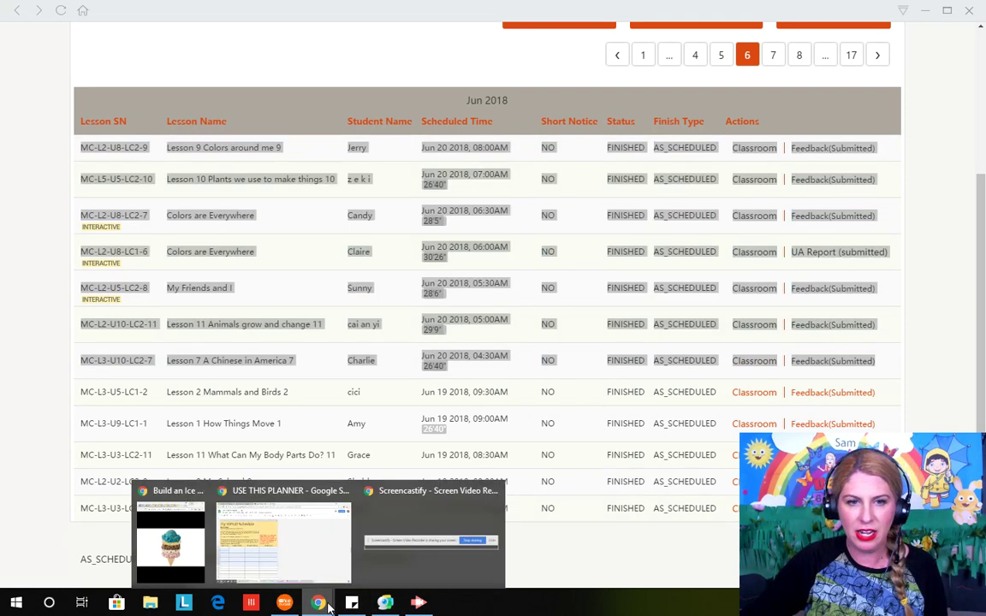
{"action": "left_click", "coordinate": [297, 507]}
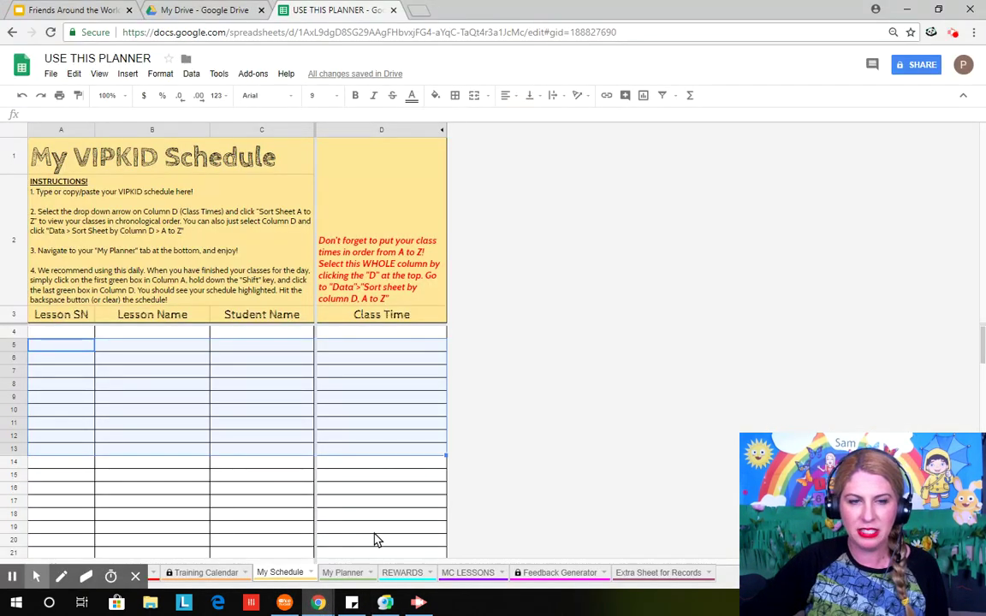
{"action": "left_click", "coordinate": [39, 332]}
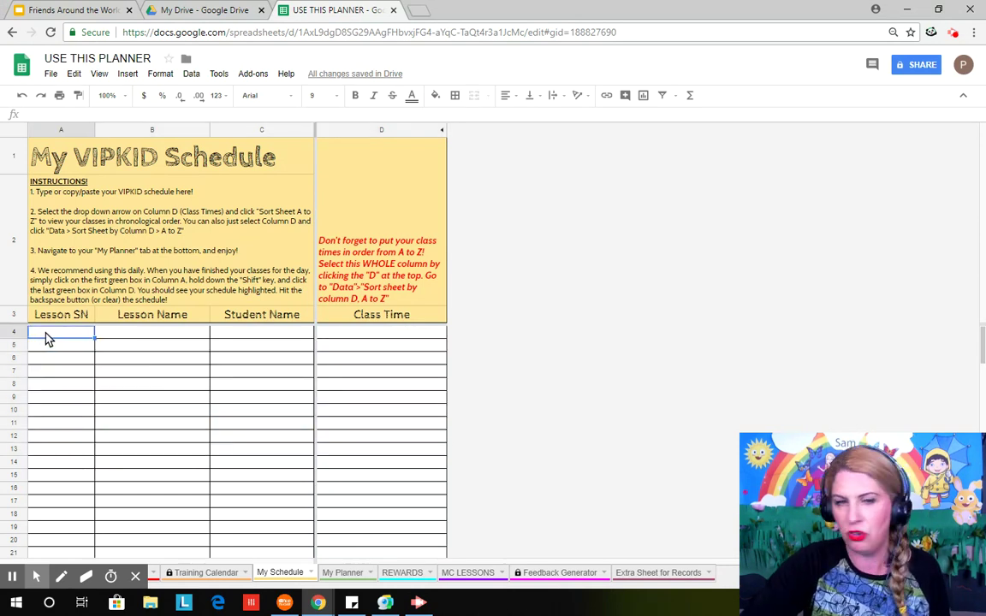
{"action": "key", "text": "ctrl+v"}
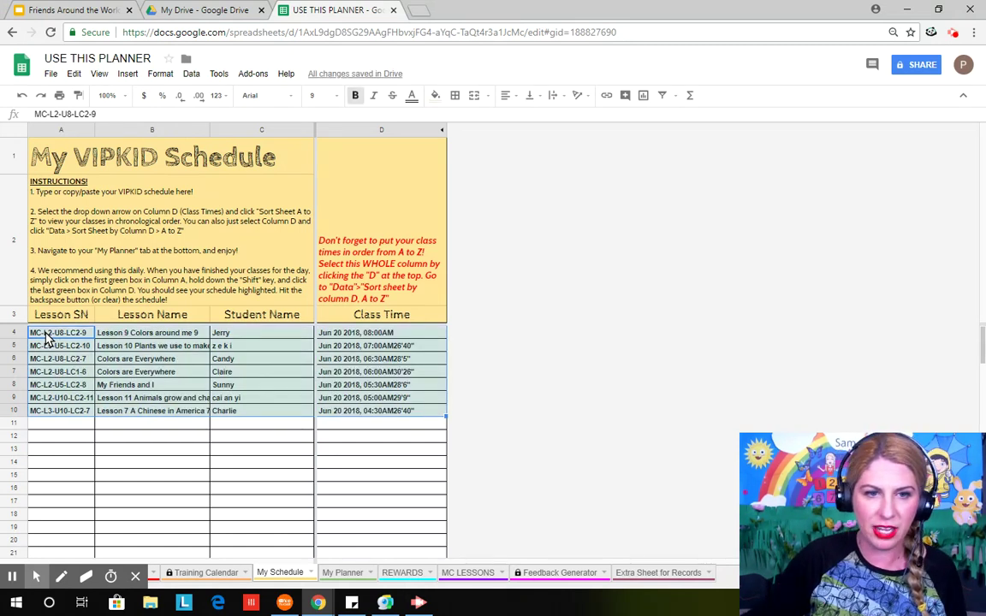
Retype the student's name in C5 of My Schedule with a capital initial and without spaces between the letters
{"action": "left_click", "coordinate": [229, 335]}
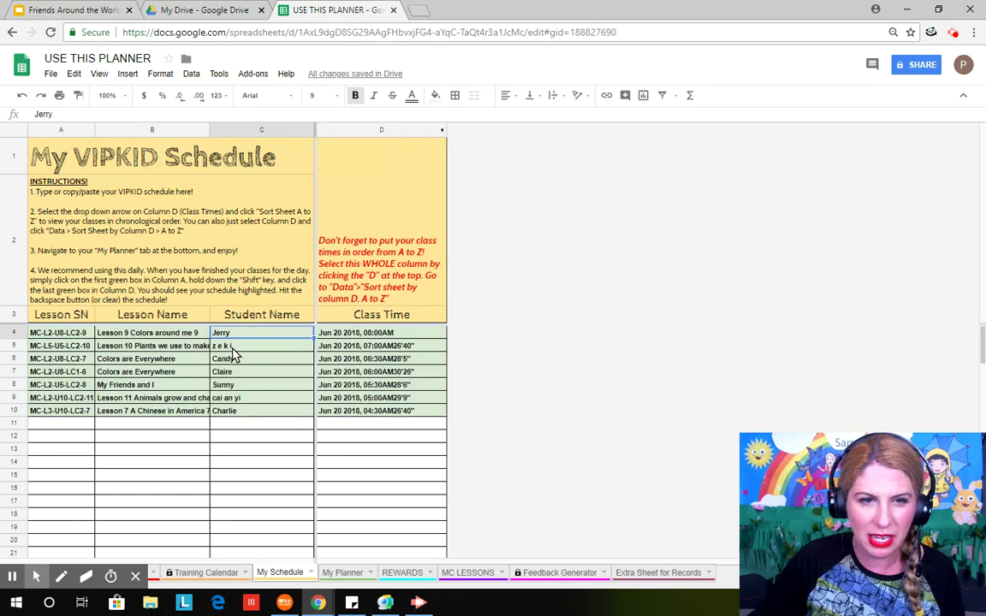
{"action": "left_click", "coordinate": [231, 349]}
{"action": "left_click", "coordinate": [53, 115]}
{"action": "left_click_drag", "start_coordinate": [38, 114], "coordinate": [58, 115]}
{"action": "key", "text": "BackSpace"}
{"action": "key", "text": "BackSpace"}
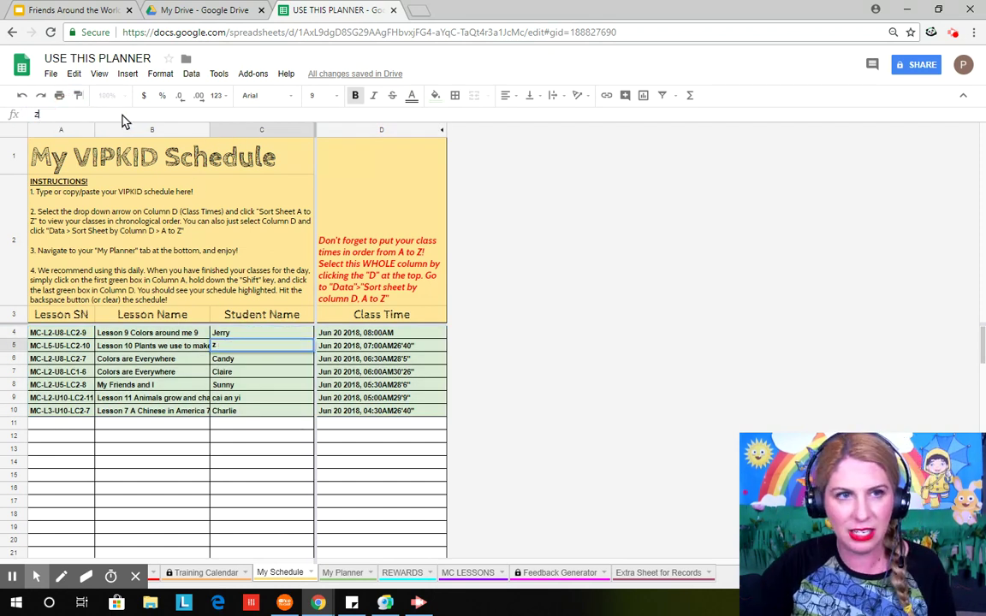
{"action": "type", "text": "Zeki"}
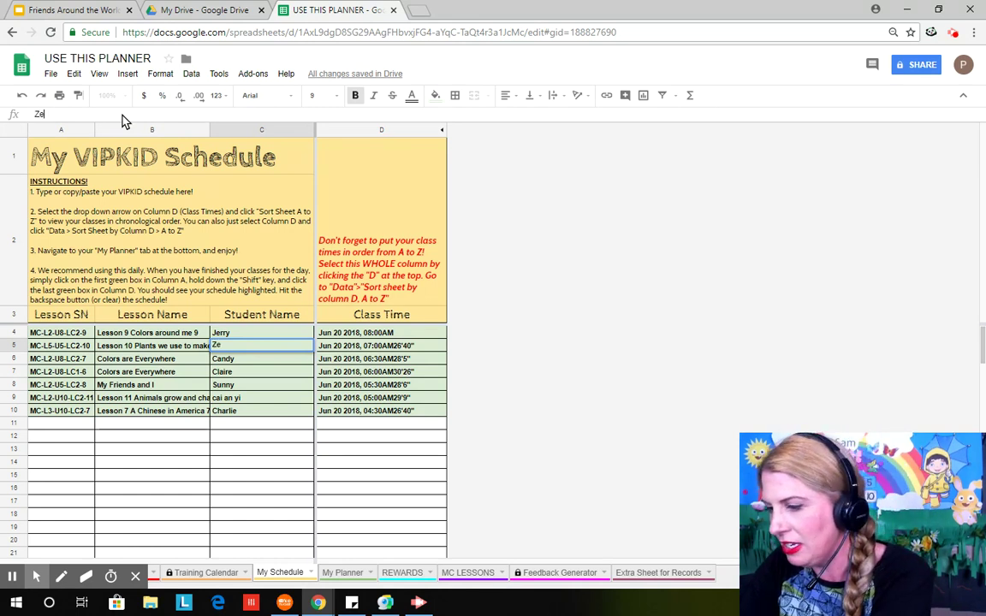
{"action": "left_click", "coordinate": [480, 431]}
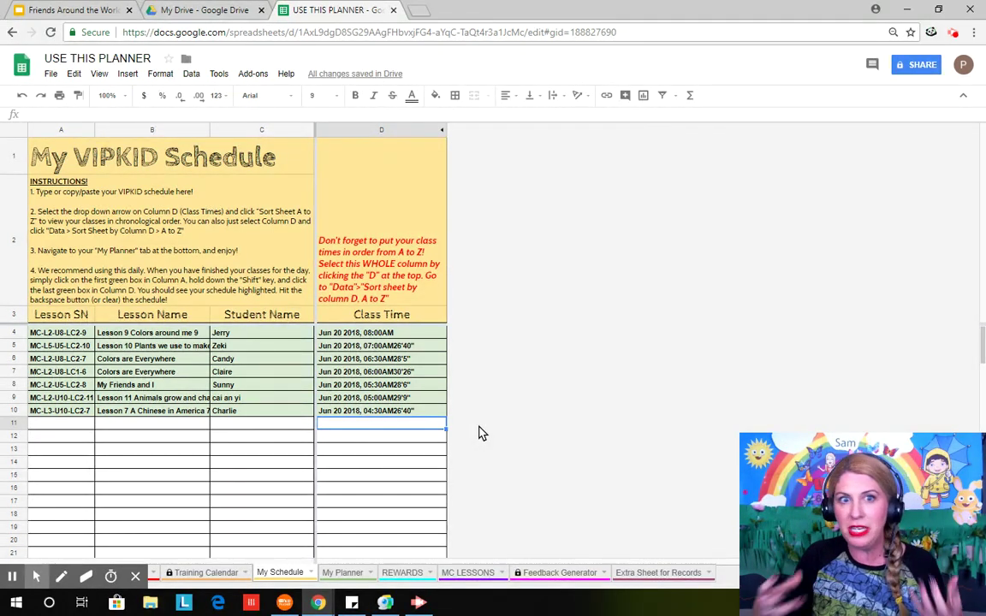
Examine the My Planner sheet's filled-in student names, lesson prop links, reward links and the girl and boy feedback templates
{"action": "left_click", "coordinate": [346, 573]}
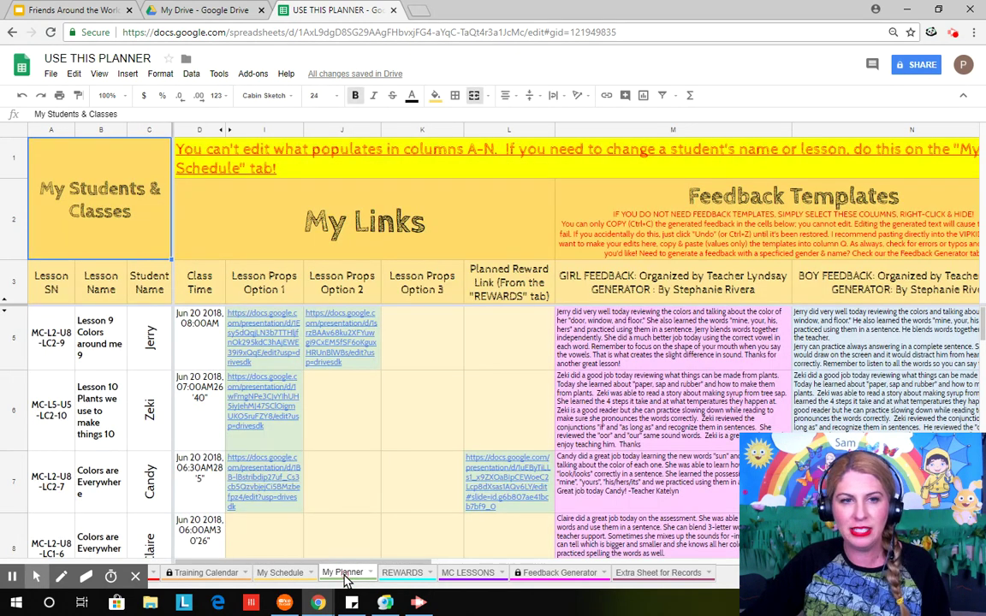
{"action": "scroll", "coordinate": [157, 367], "scroll_direction": "down", "scroll_amount": 5}
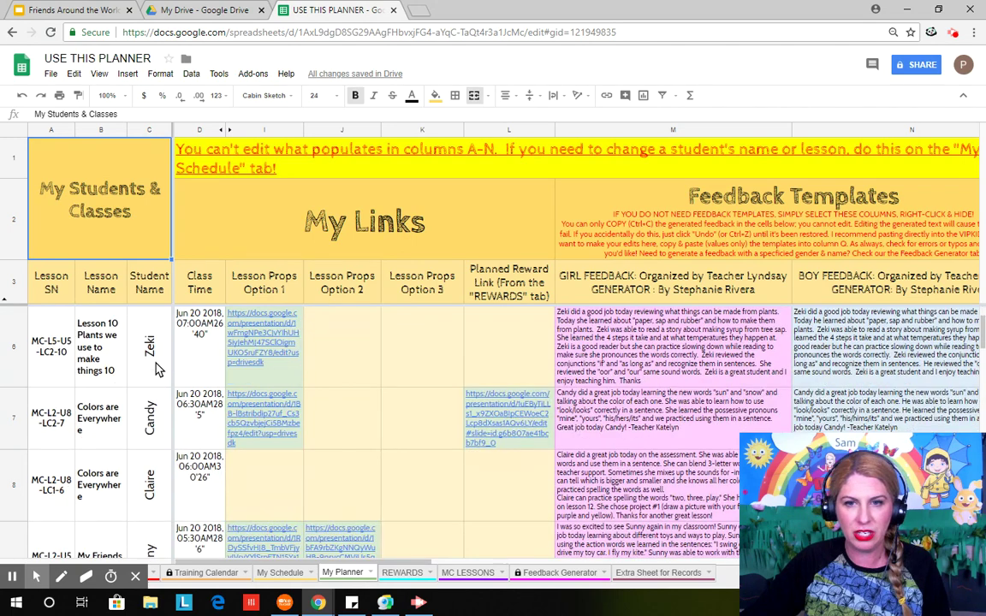
{"action": "scroll", "coordinate": [157, 374], "scroll_direction": "up", "scroll_amount": 5}
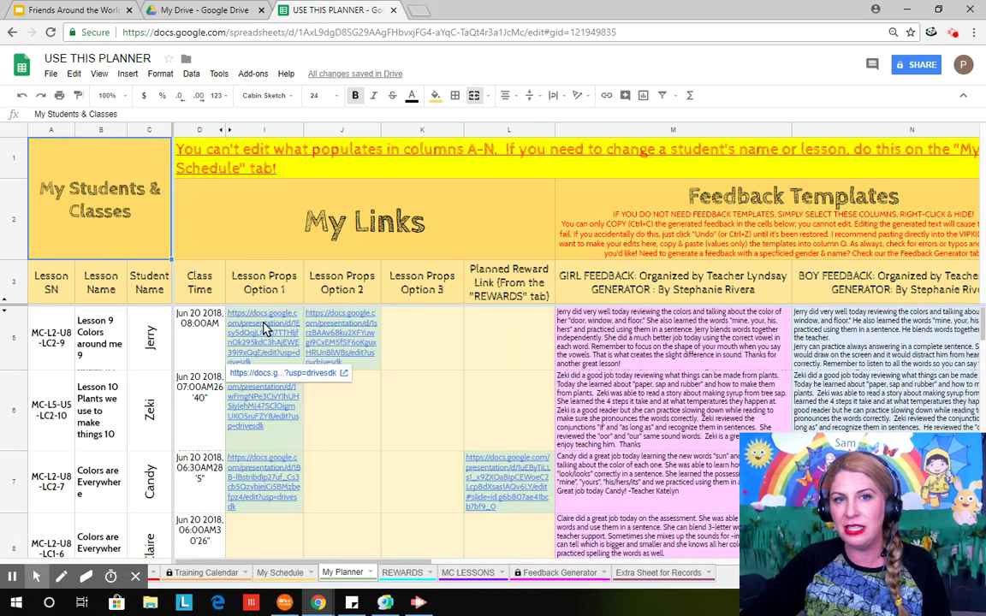
{"action": "scroll", "coordinate": [262, 342], "scroll_direction": "down", "scroll_amount": 1}
{"action": "scroll", "coordinate": [261, 348], "scroll_direction": "up", "scroll_amount": 1}
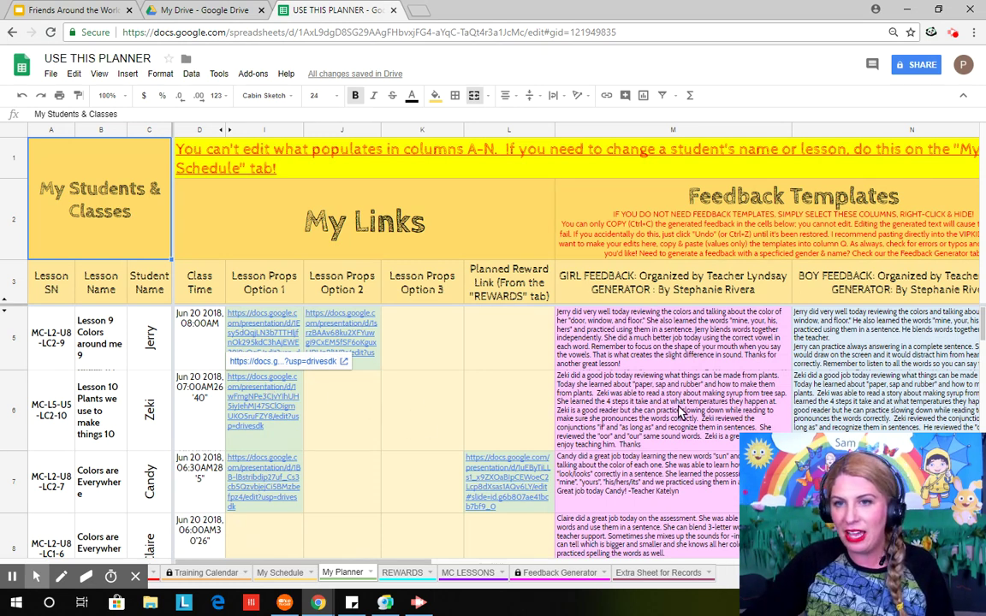
{"action": "scroll", "coordinate": [616, 376], "scroll_direction": "down", "scroll_amount": 3}
{"action": "scroll", "coordinate": [678, 411], "scroll_direction": "up", "scroll_amount": 3}
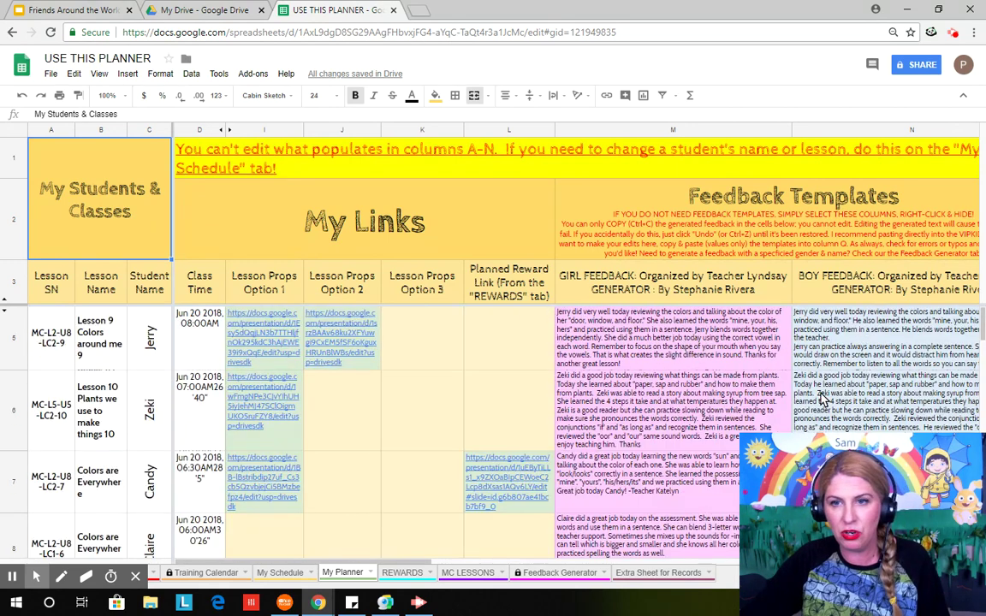
{"action": "left_click", "coordinate": [655, 351]}
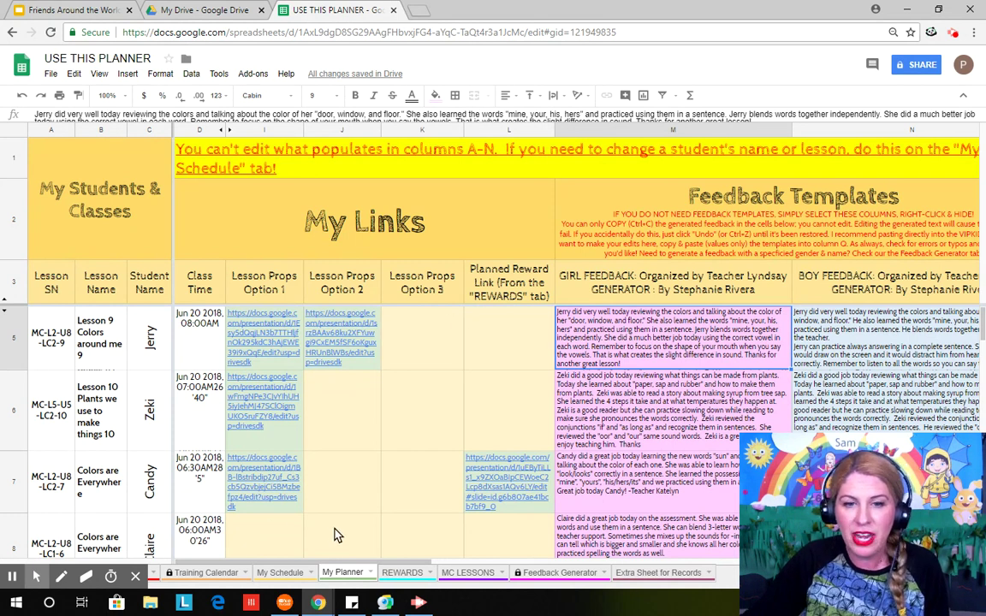
Clear the old reward entries from A5 to C8 on the REWARDS sheet
{"action": "left_click", "coordinate": [403, 573]}
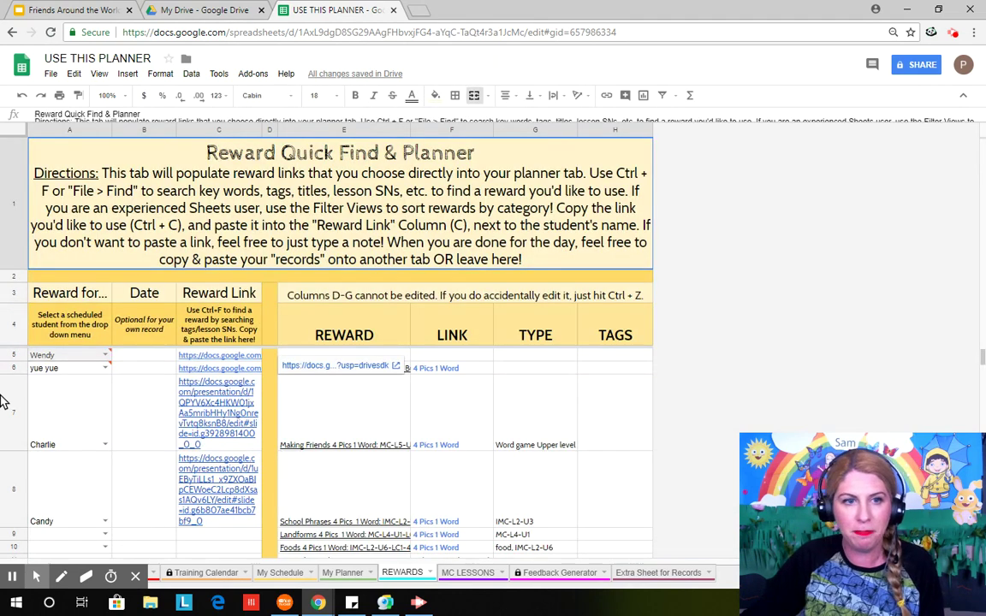
{"action": "left_click_drag", "start_coordinate": [68, 360], "coordinate": [72, 438]}
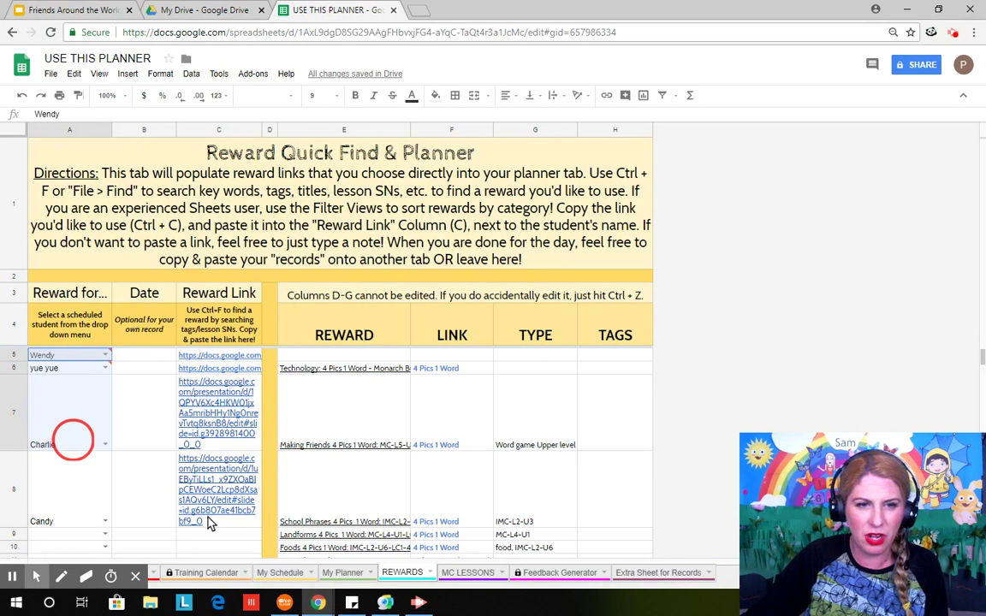
{"action": "left_click", "coordinate": [239, 525], "text": "shift"}
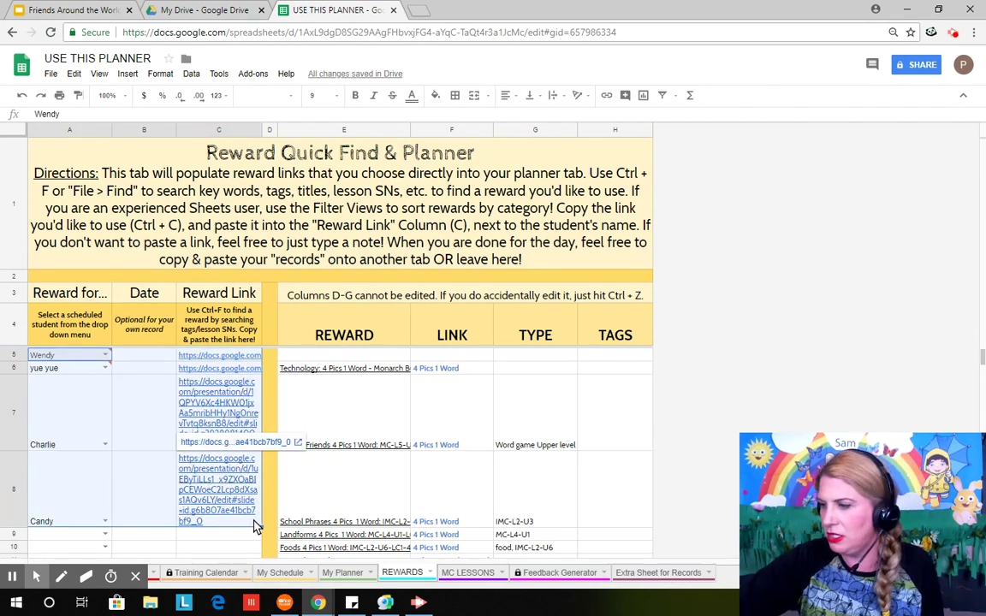
{"action": "key", "text": "Delete"}
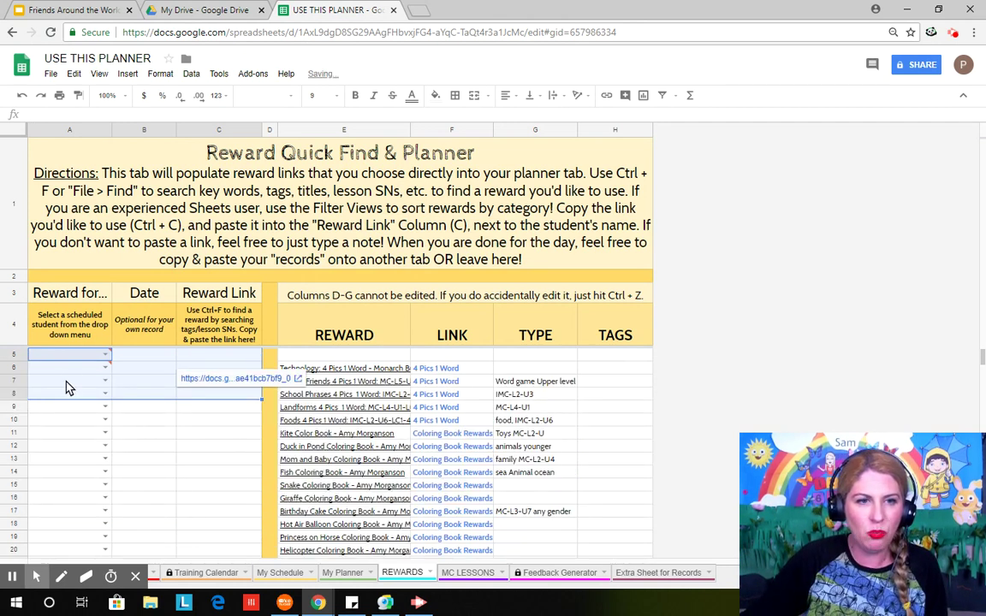
Set the reward recipient in A5 to the student of the Lesson 10 Plants we use to make things 10 class
{"action": "left_click", "coordinate": [103, 355]}
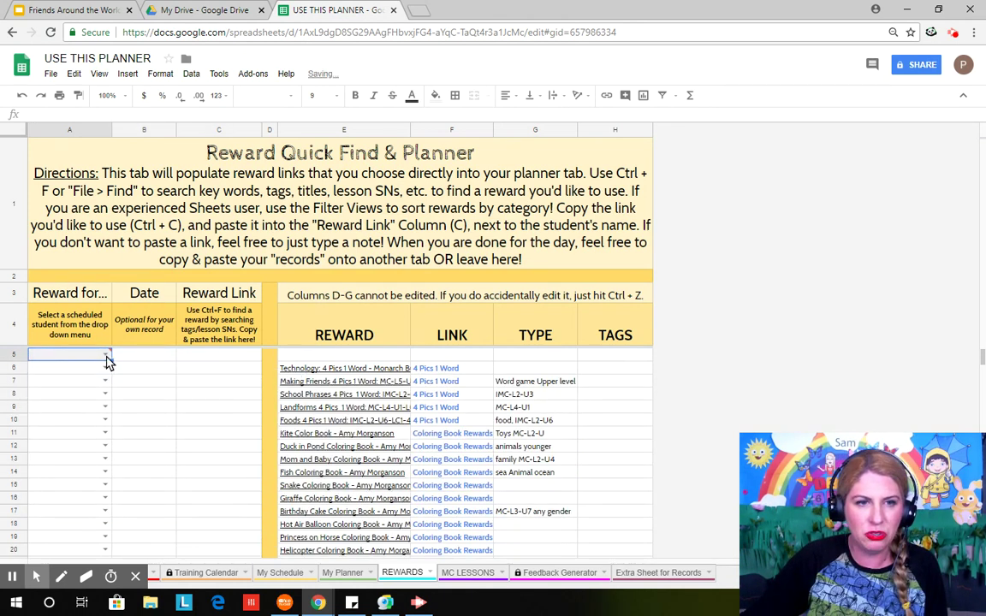
{"action": "left_click", "coordinate": [105, 357]}
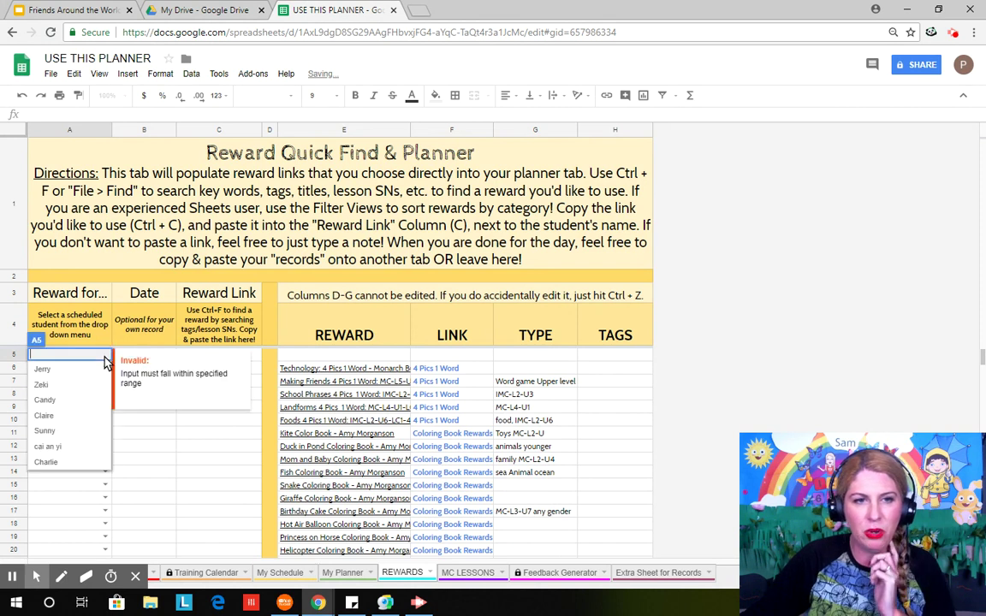
{"action": "left_click", "coordinate": [49, 392]}
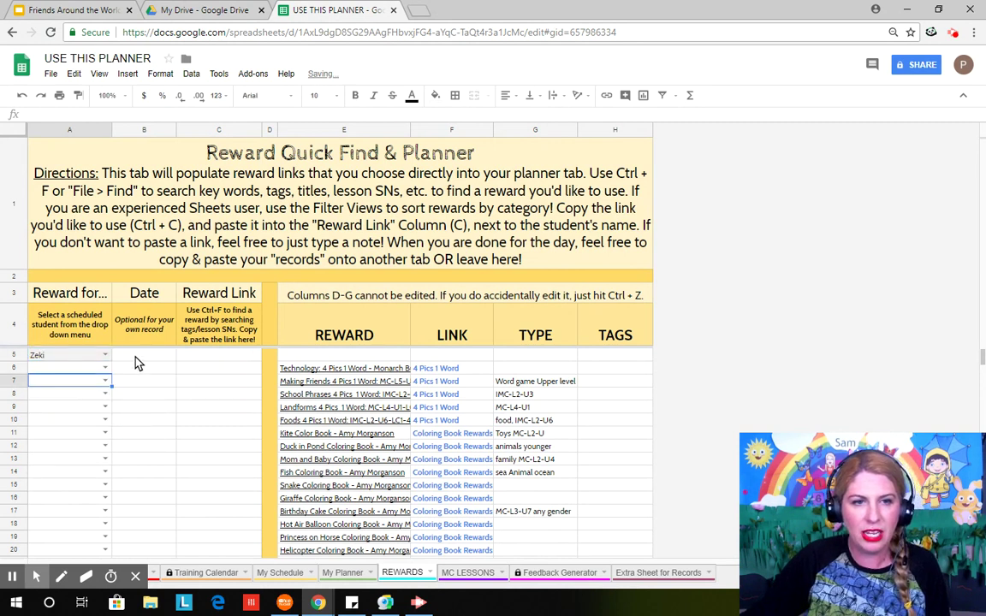
{"action": "left_click", "coordinate": [214, 358]}
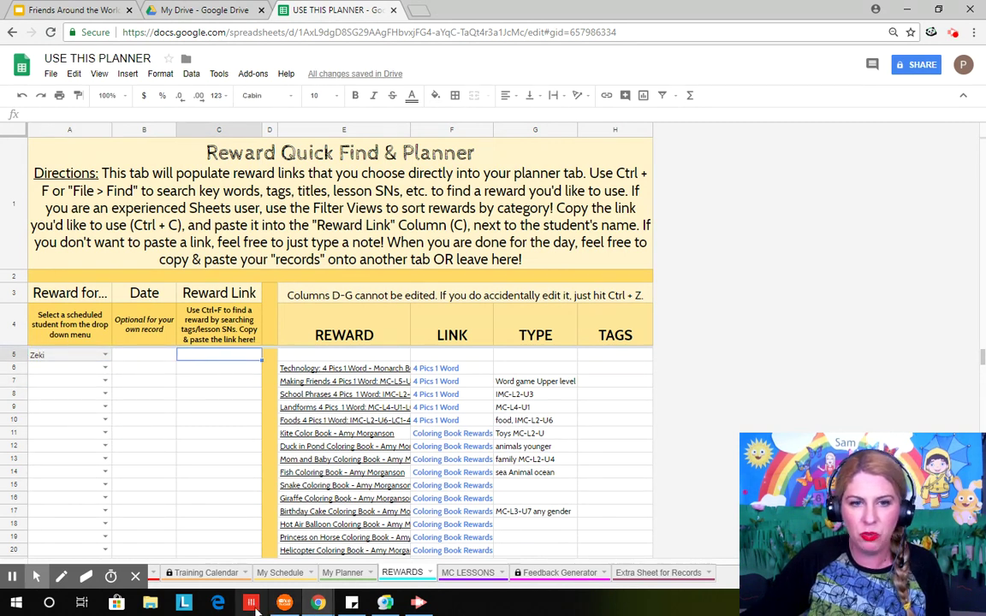
Copy lesson SN MC-L5-U5-LC2-10 from the My Planner sheet and search the REWARDS sheet for it
{"action": "left_click", "coordinate": [334, 575]}
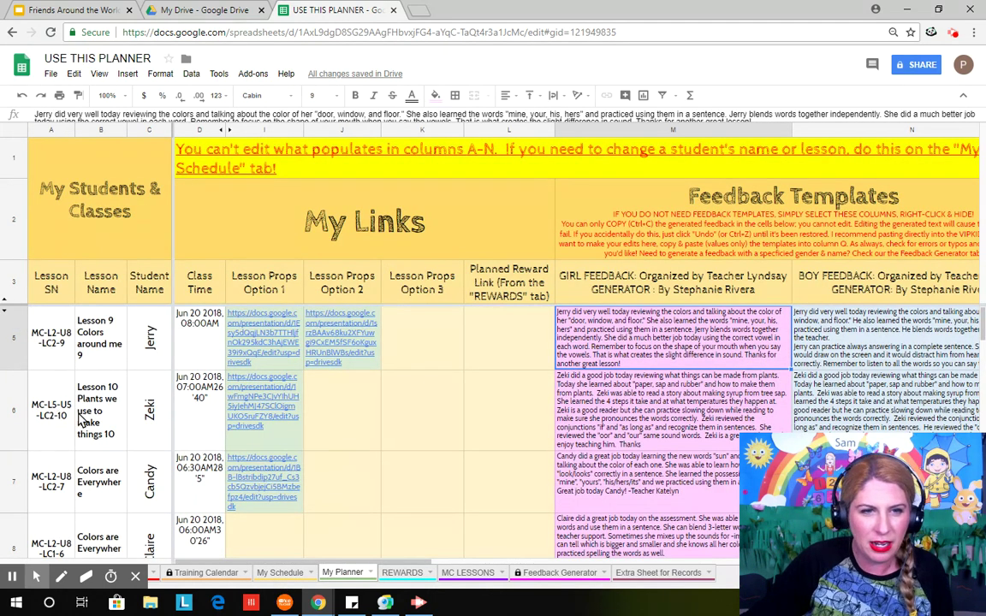
{"action": "left_click", "coordinate": [53, 409]}
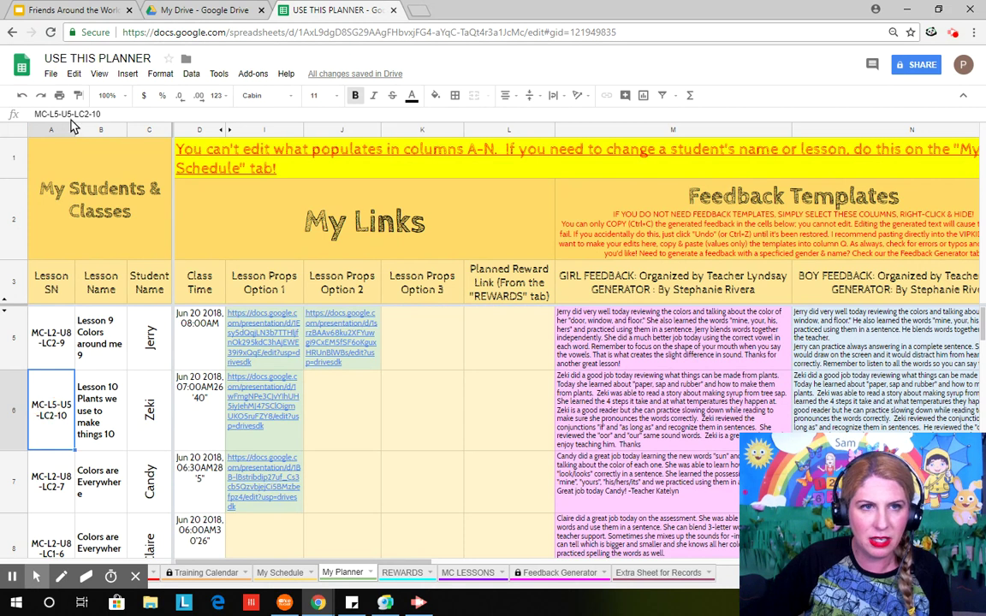
{"action": "left_click_drag", "start_coordinate": [103, 113], "coordinate": [37, 121]}
{"action": "key", "text": "ctrl+c"}
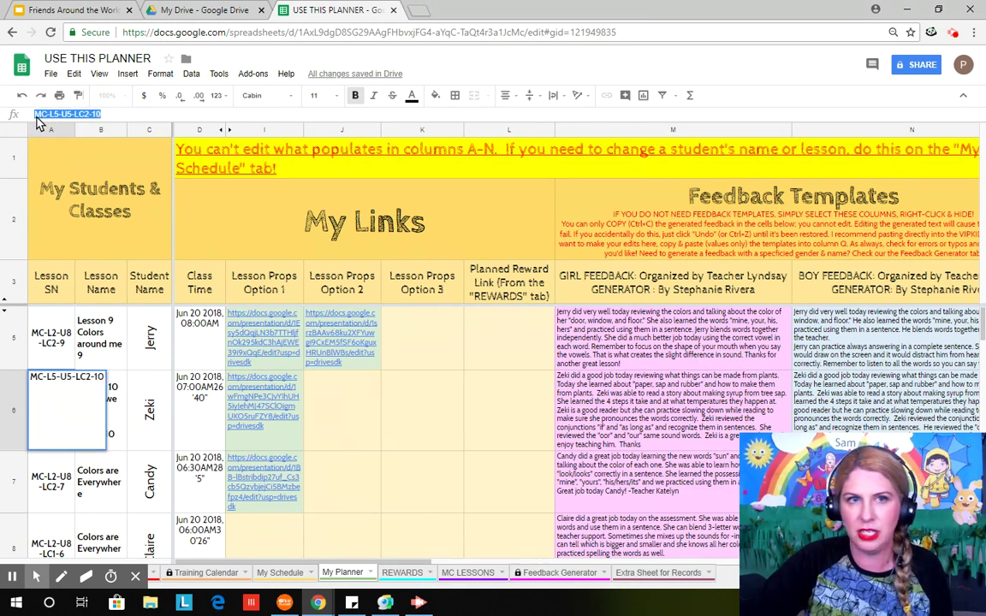
{"action": "left_click", "coordinate": [413, 573]}
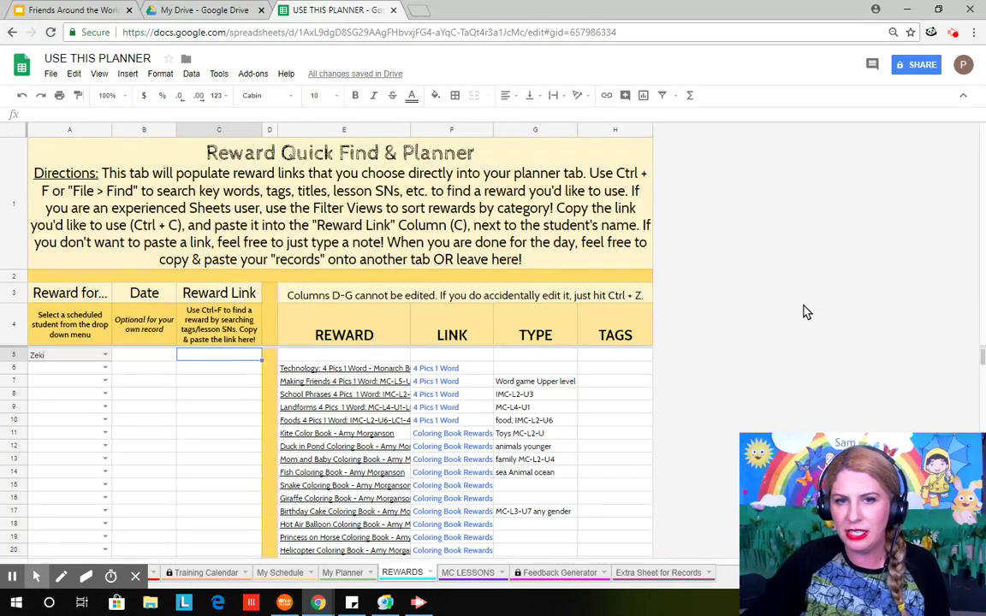
{"action": "key", "text": "ctrl+f"}
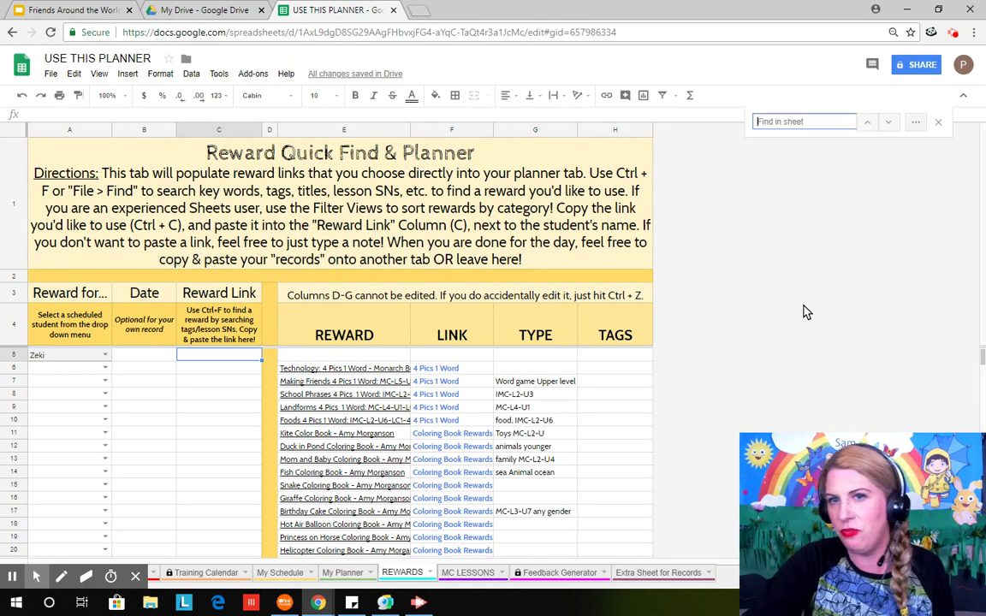
{"action": "key", "text": "ctrl+v"}
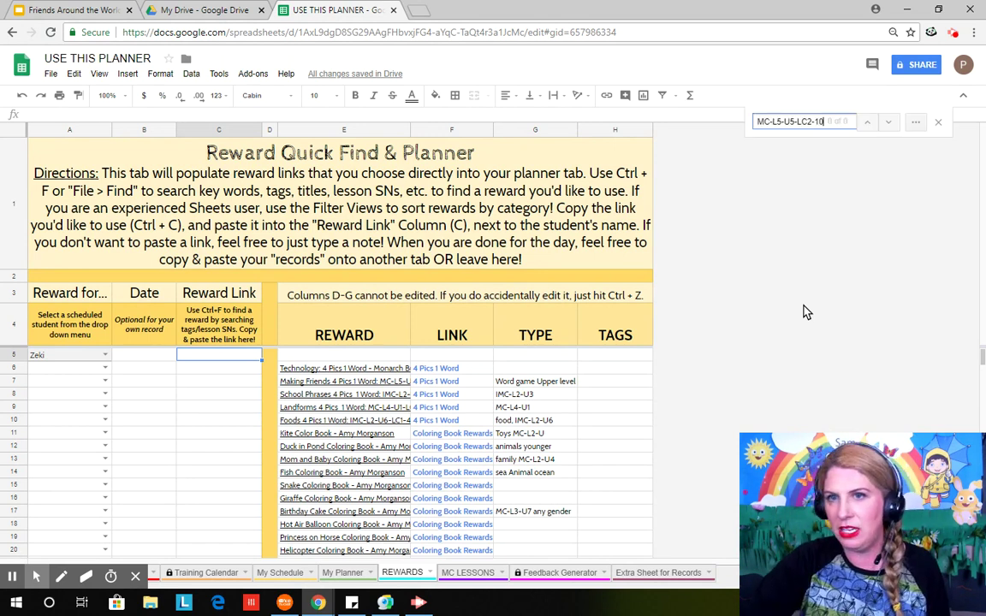
Shorten the REWARDS sheet search to the unit code MC-L5-U5
{"action": "left_click", "coordinate": [834, 124]}
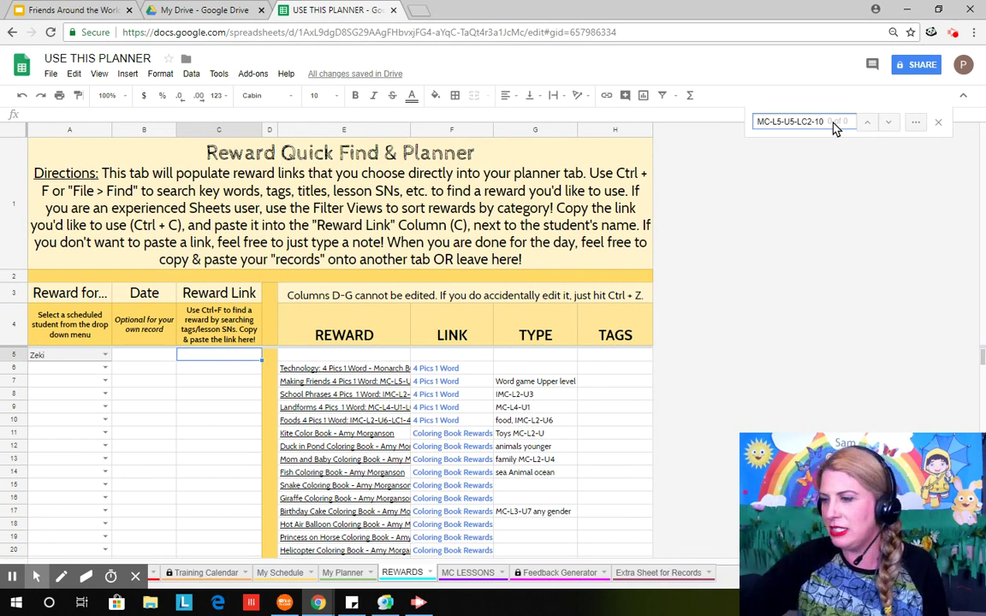
{"action": "key", "text": "BackSpace"}
{"action": "key", "text": "BackSpace"}
{"action": "key", "text": "BackSpace"}
{"action": "key", "text": "BackSpace"}
{"action": "key", "text": "BackSpace"}
{"action": "key", "text": "BackSpace"}
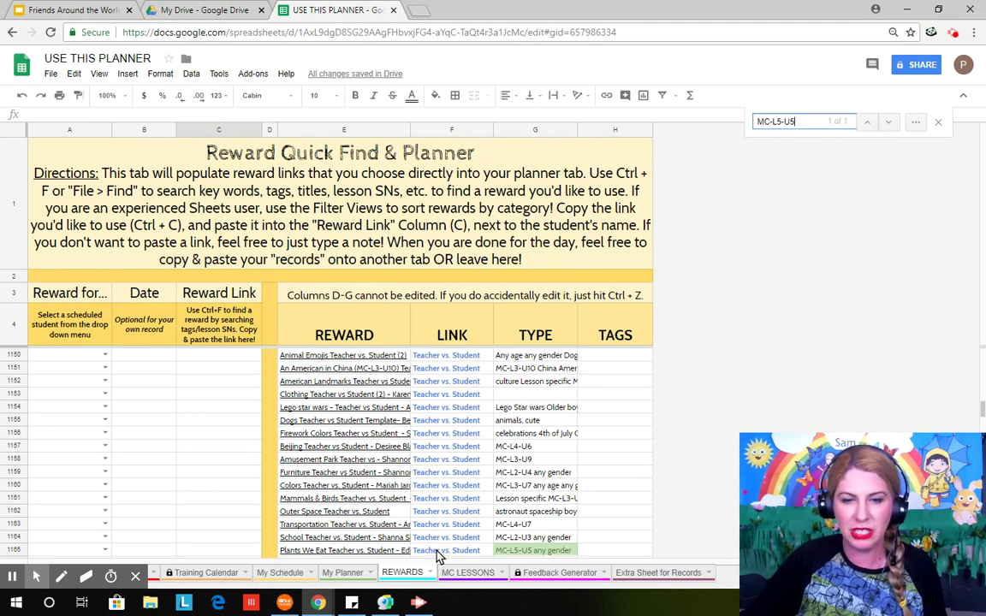
Copy the link address of the Plants We Eat Teacher vs. Student reward tagged MC-L5-U5
{"action": "left_click", "coordinate": [383, 549]}
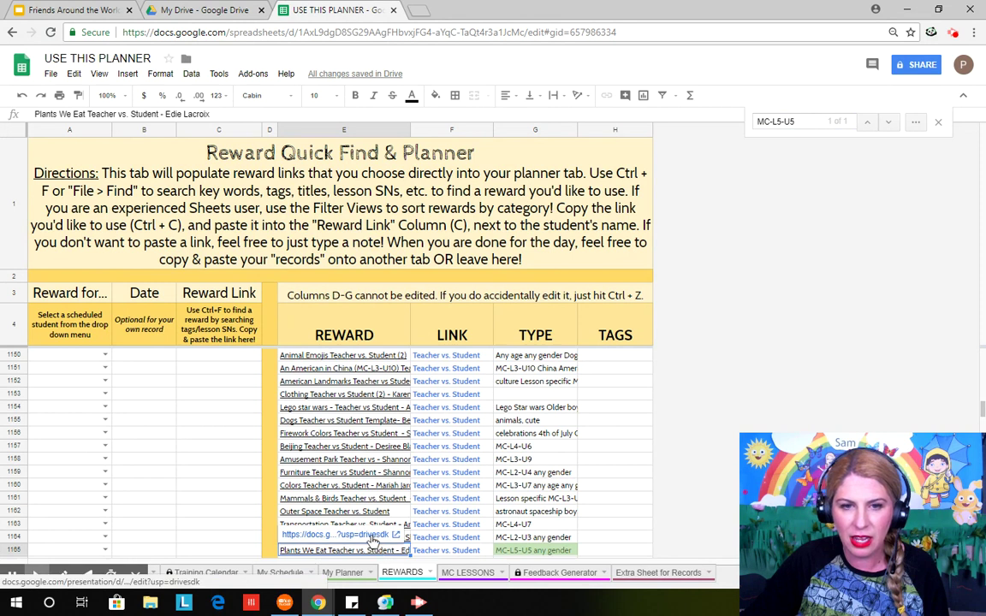
{"action": "right_click", "coordinate": [371, 534]}
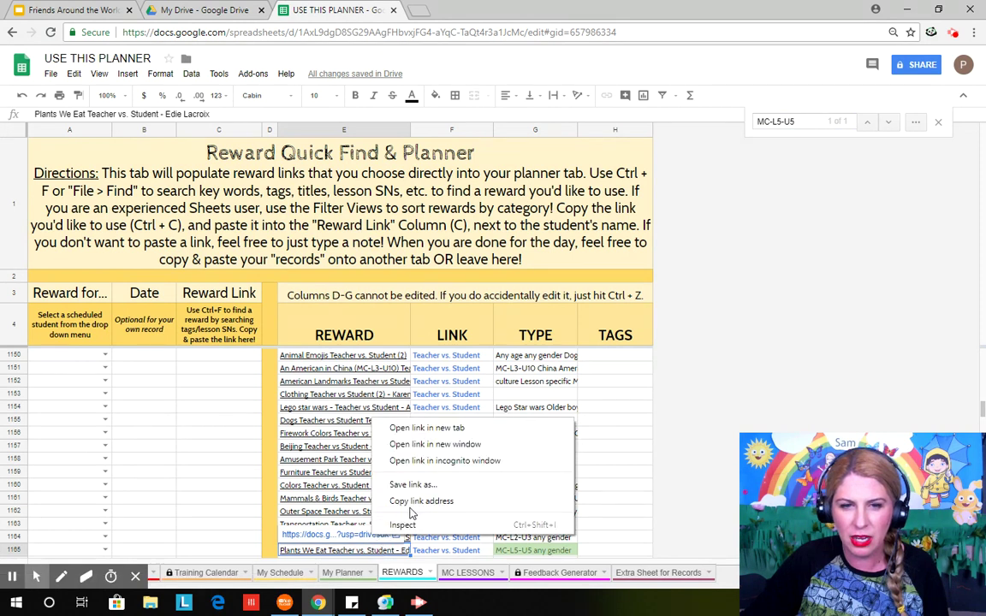
{"action": "left_click", "coordinate": [428, 451]}
Paste the copied reward link into C5 beside the selected student, and show the My Planner sheet
{"action": "left_click", "coordinate": [77, 336]}
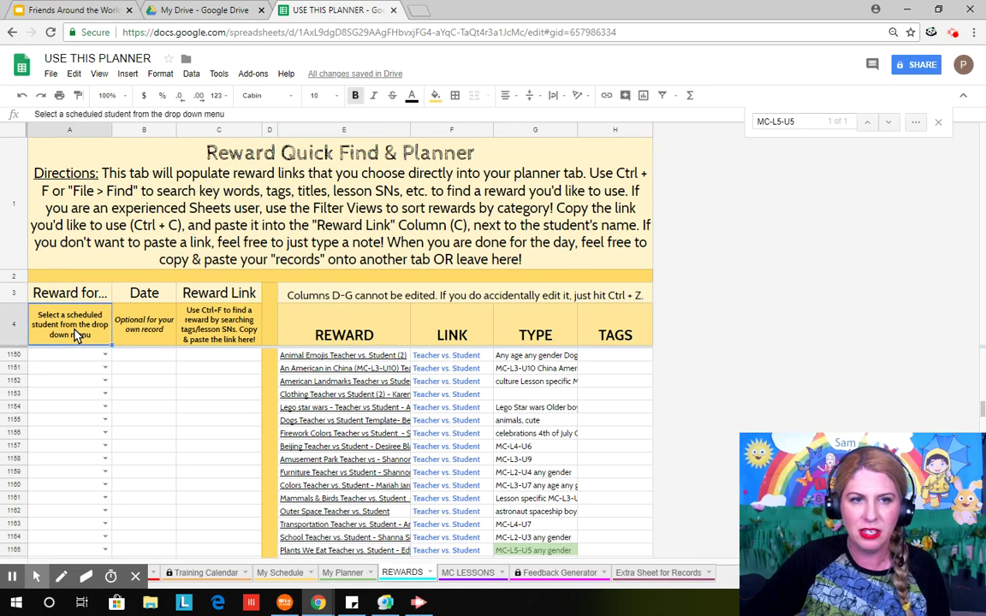
{"action": "key", "text": "Down"}
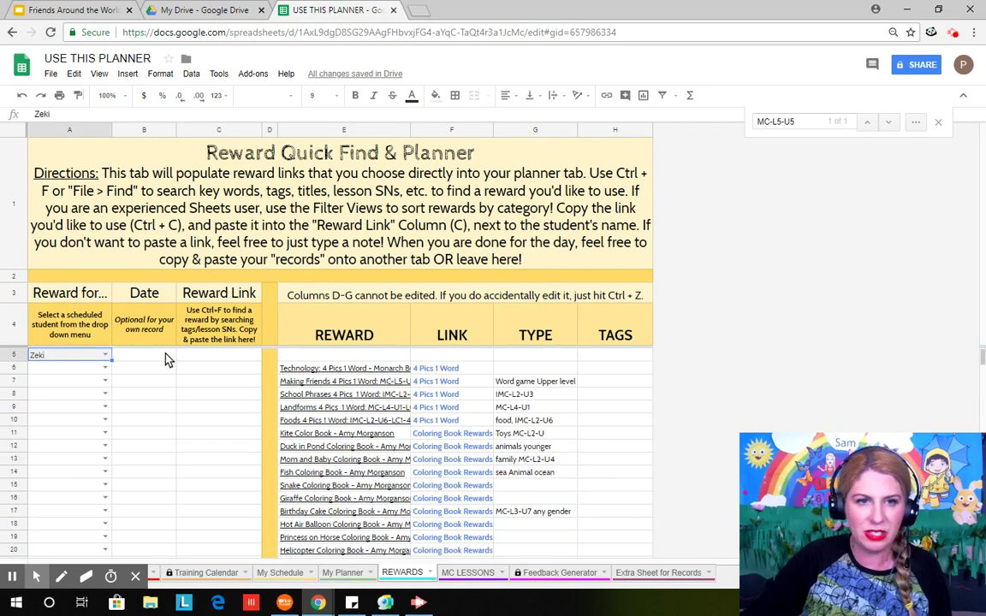
{"action": "left_click", "coordinate": [194, 354]}
{"action": "right_click", "coordinate": [195, 356]}
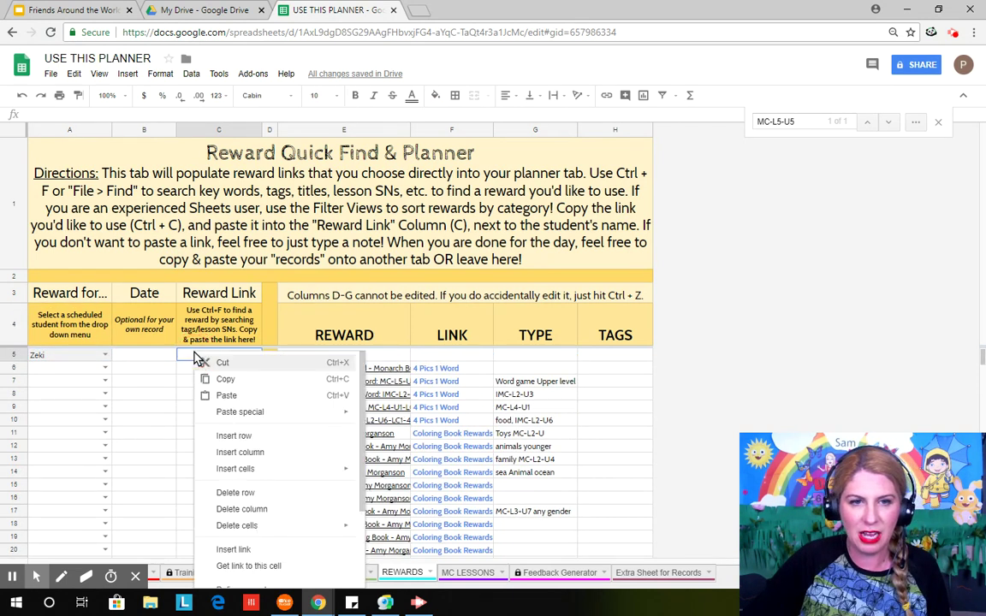
{"action": "left_click", "coordinate": [226, 396]}
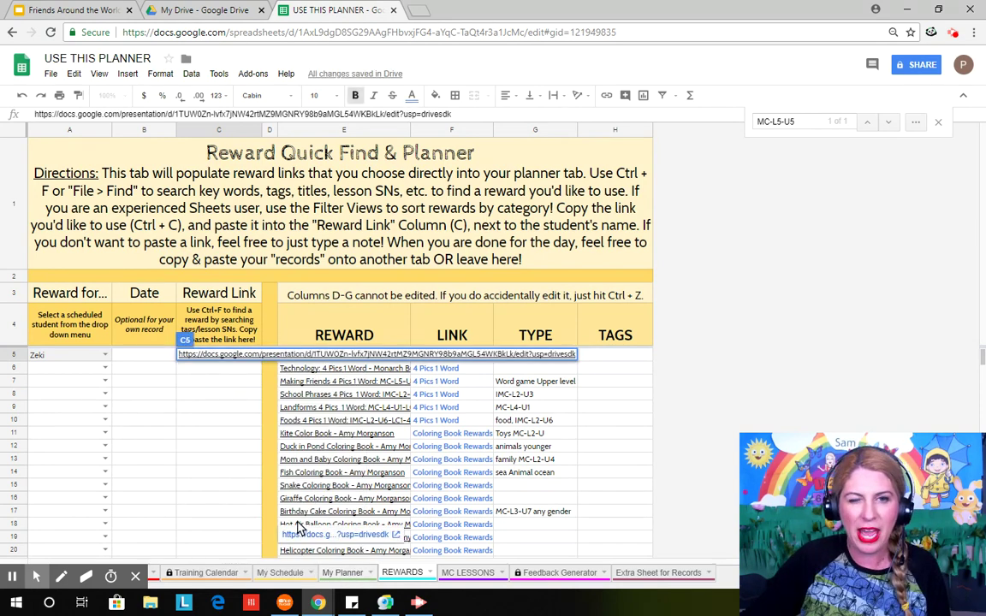
{"action": "key", "text": "ctrl+shift+Page_Up"}
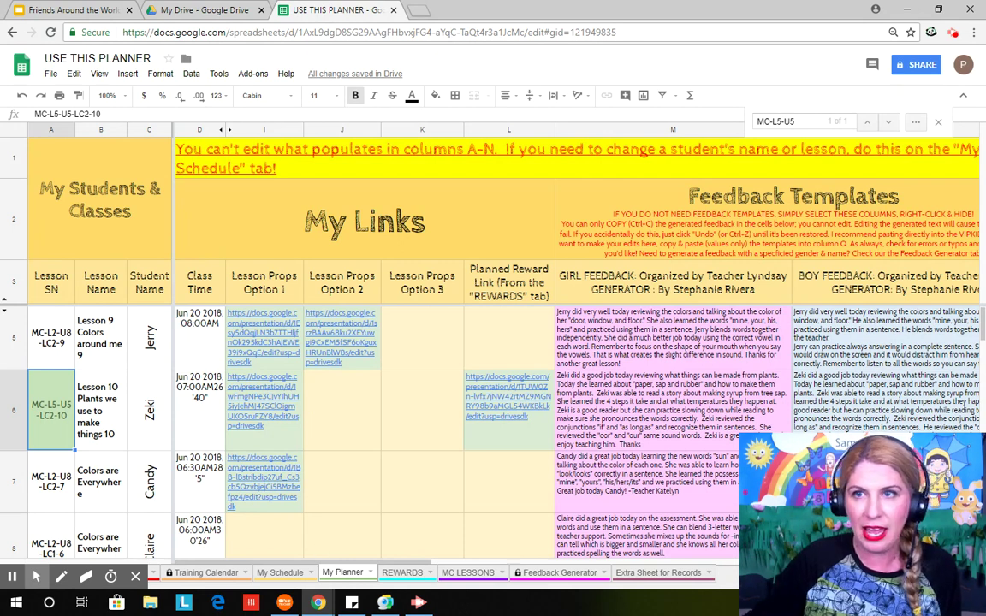
Switch to the VIPKid teacher client and open its home page
{"action": "left_click", "coordinate": [385, 602]}
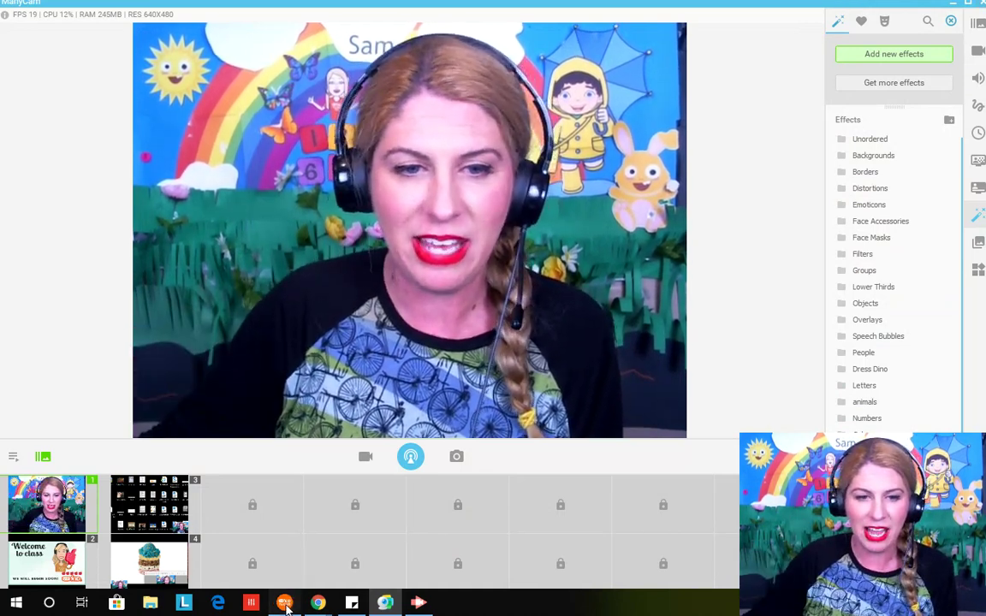
{"action": "key", "text": "alt+Tab"}
{"action": "scroll", "coordinate": [307, 546], "scroll_direction": "up", "scroll_amount": 3}
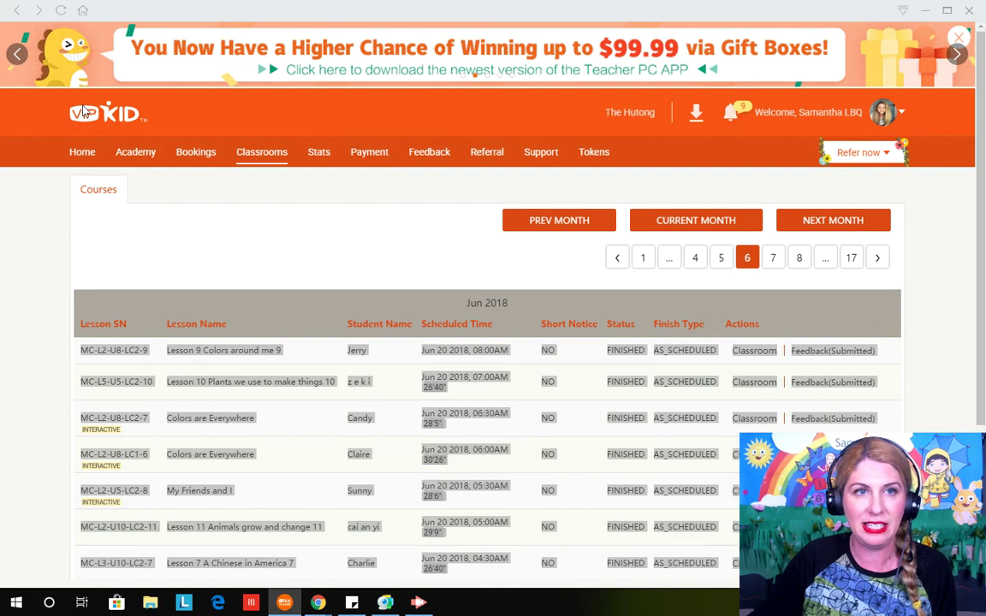
{"action": "left_click", "coordinate": [82, 11]}
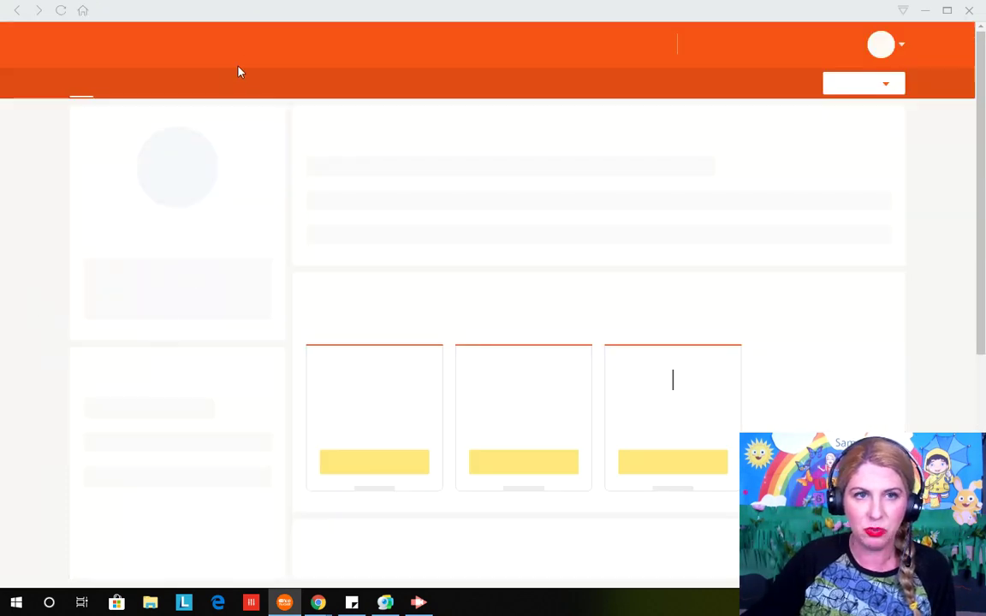
{"action": "key", "text": "alt+Tab"}
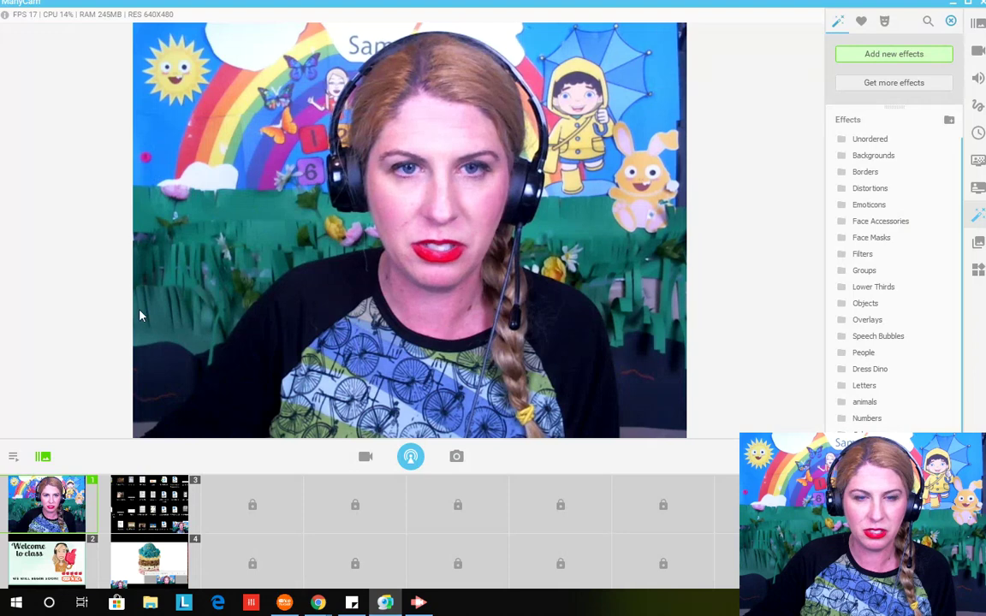
{"action": "mouse_move", "coordinate": [291, 607]}
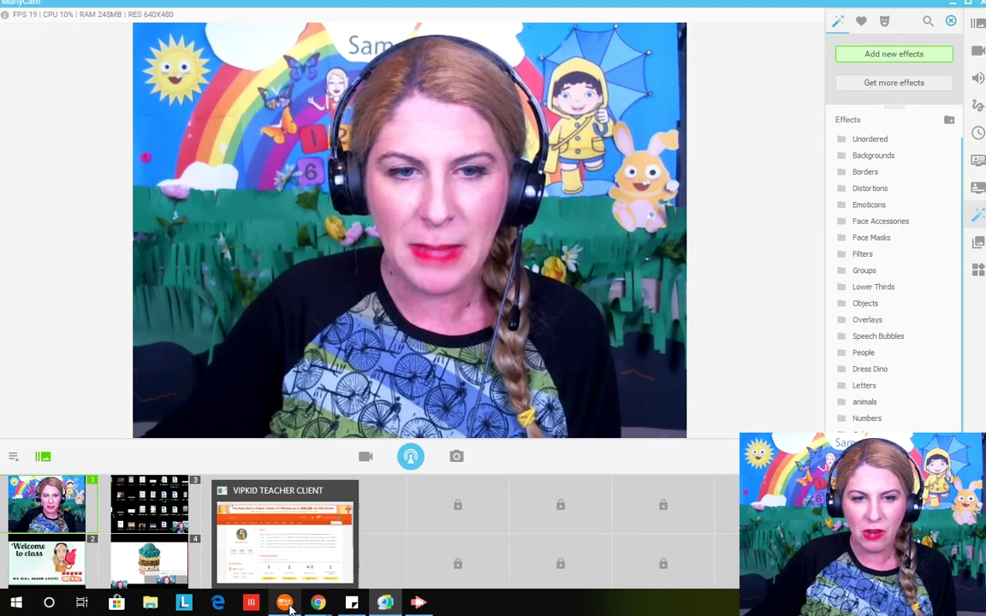
{"action": "left_click", "coordinate": [287, 604]}
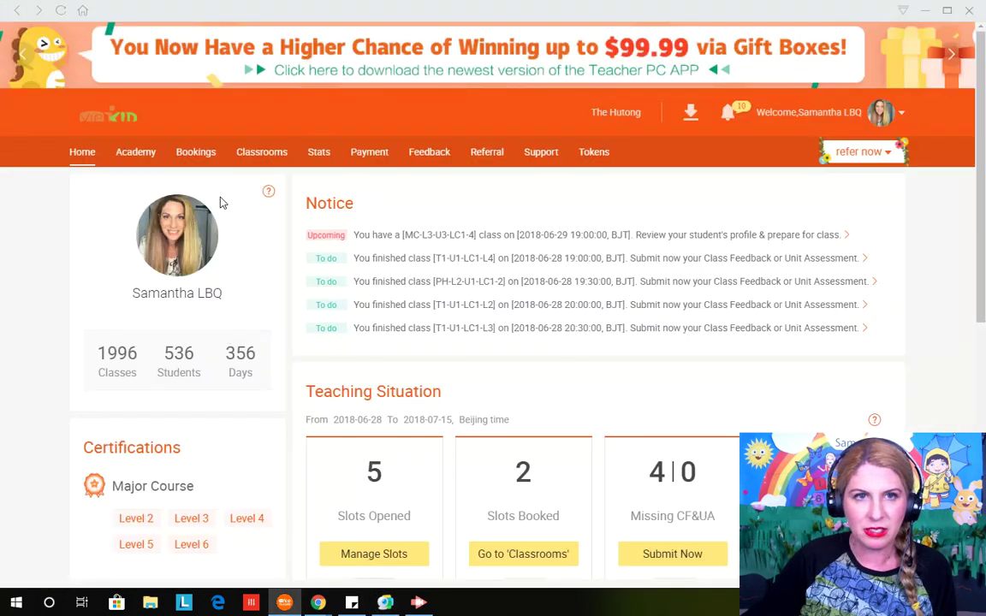
Open the teacher's bookings and look through this week's class schedule
{"action": "left_click", "coordinate": [197, 152]}
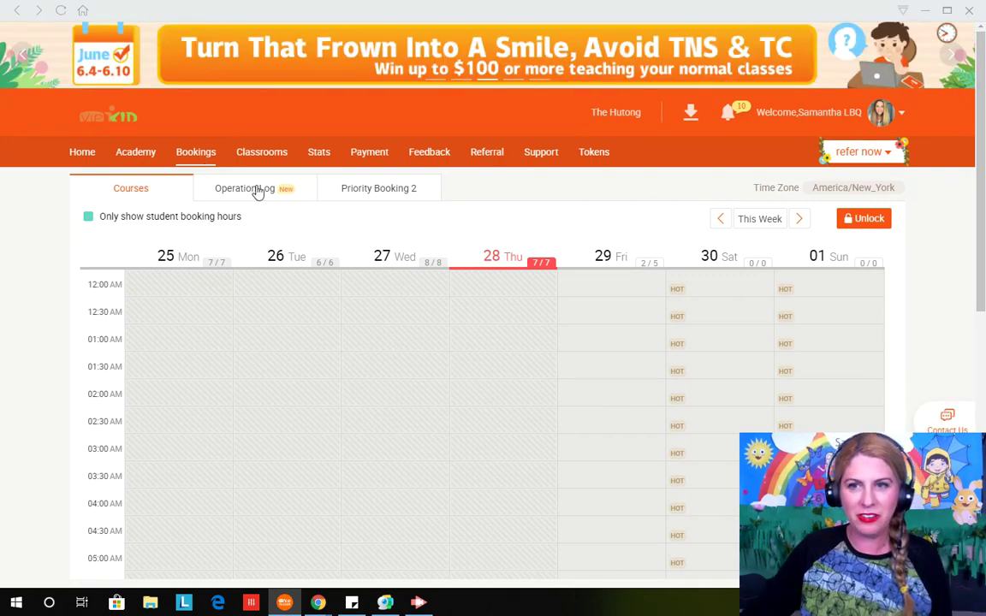
{"action": "scroll", "coordinate": [506, 341], "scroll_direction": "down", "scroll_amount": 3}
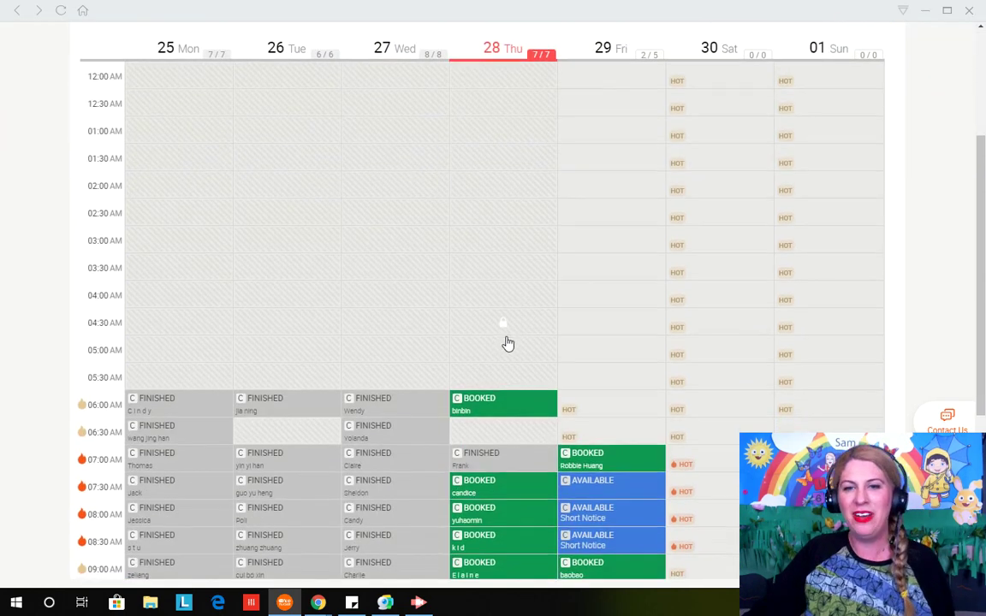
{"action": "scroll", "coordinate": [526, 293], "scroll_direction": "up", "scroll_amount": 5}
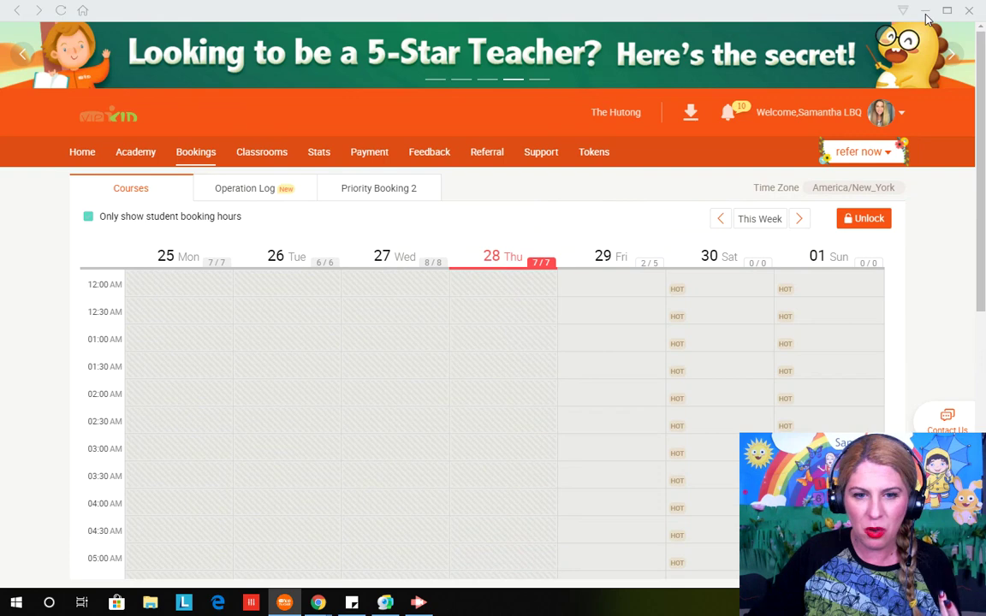
Return to USE THIS PLANNER in Chrome and open the Lesson Props Option 1 link for lesson MC-L5-U5-LC2-10
{"action": "mouse_move", "coordinate": [323, 606]}
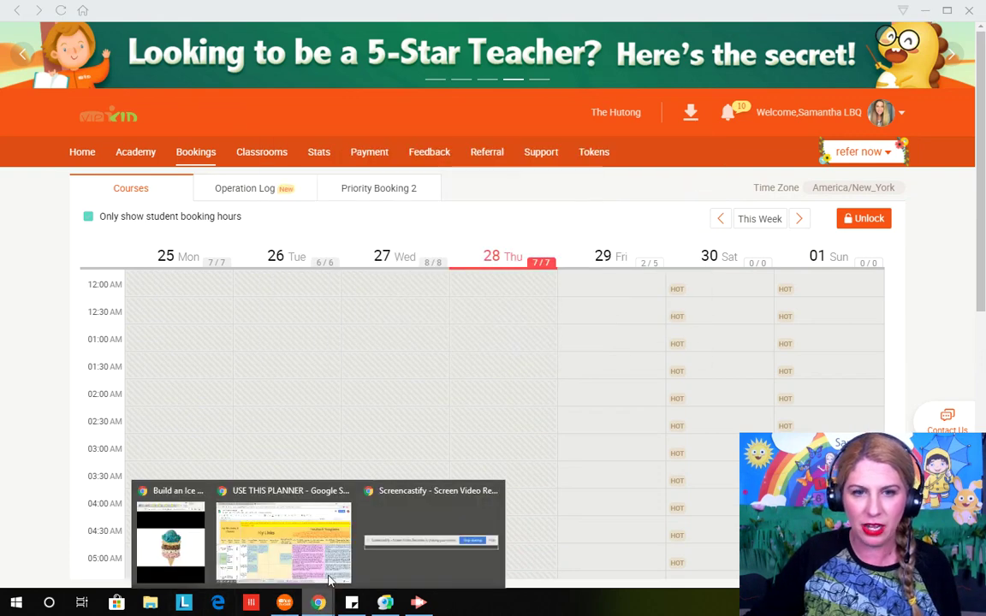
{"action": "left_click", "coordinate": [278, 496]}
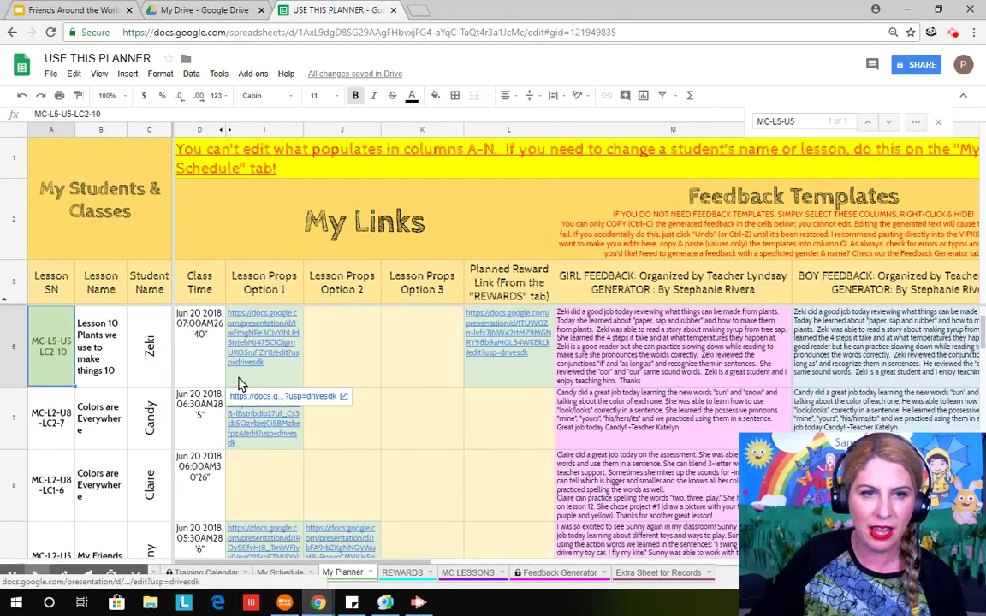
{"action": "scroll", "coordinate": [264, 410], "scroll_direction": "up", "scroll_amount": 1}
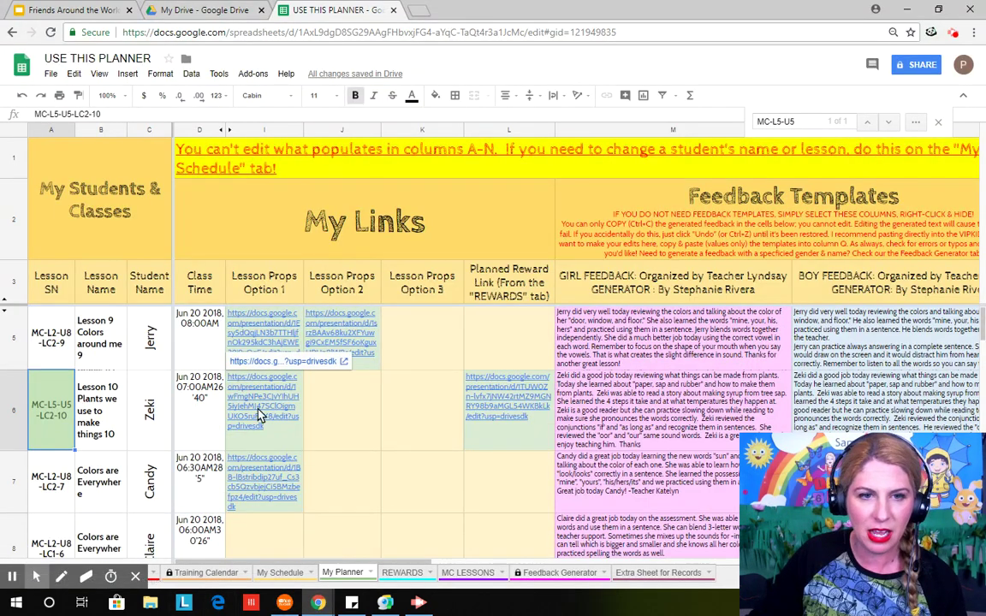
{"action": "left_click", "coordinate": [271, 366]}
{"action": "left_click", "coordinate": [271, 362]}
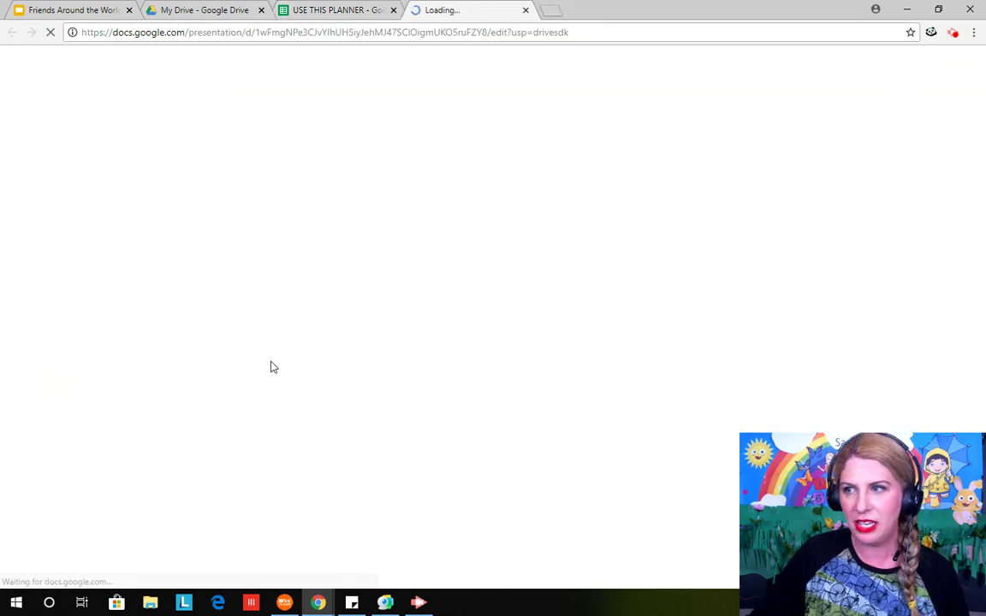